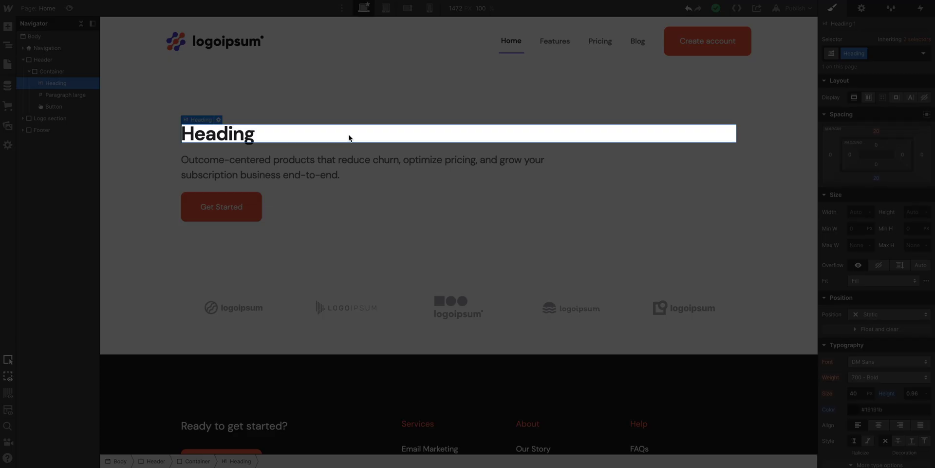
- Duplicate the heading into three stacked copies, trying a 200px heading width along the way
key("ctrl+v")
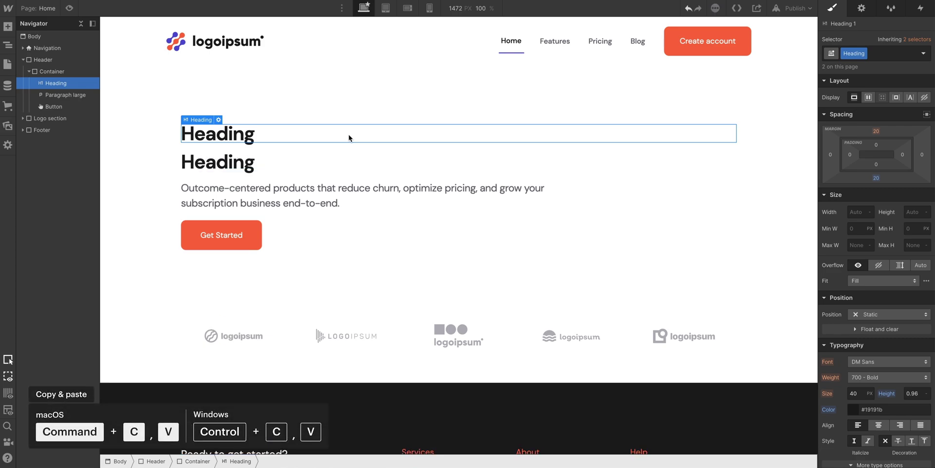
key("ctrl+v")
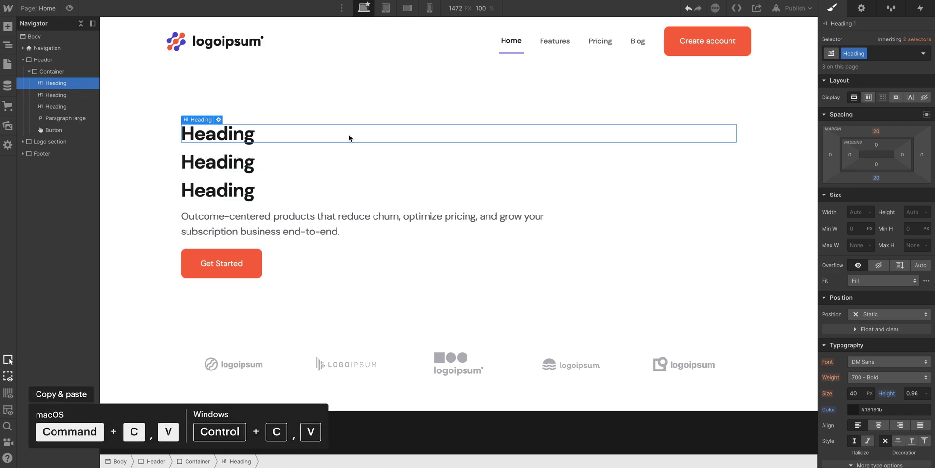
left_click(854, 210)
type("200p")
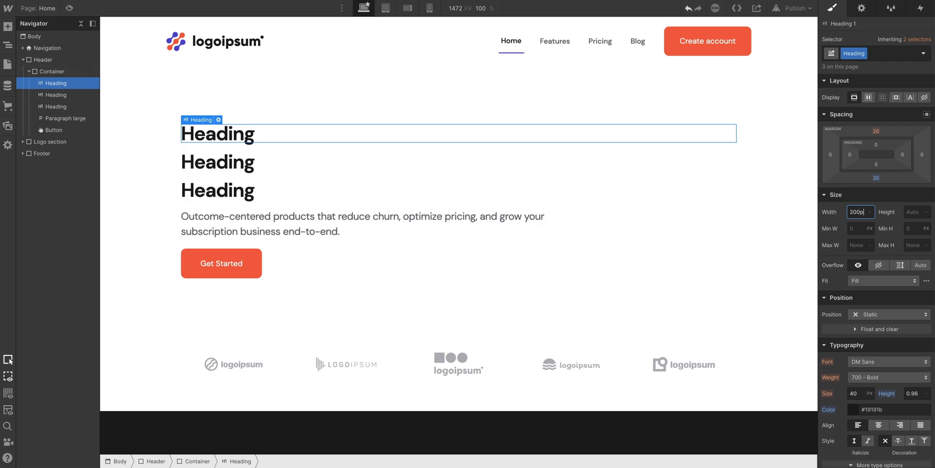
type("x")
key("Return")
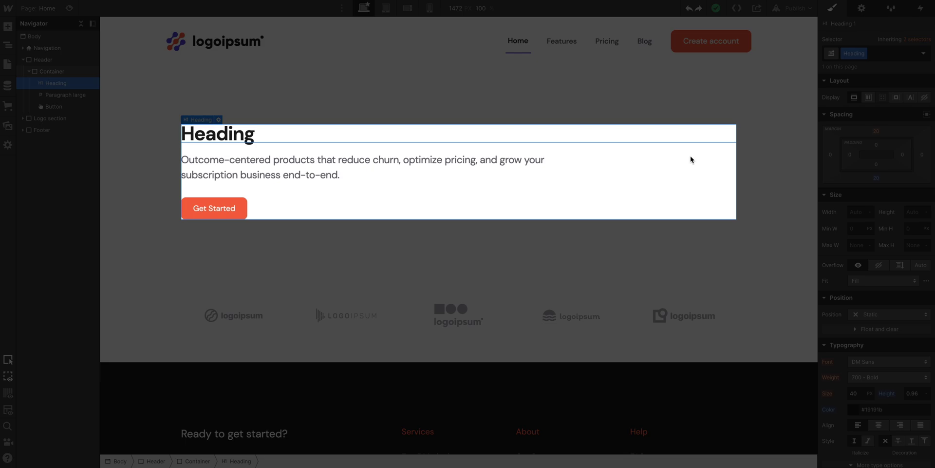
key("ctrl+d")
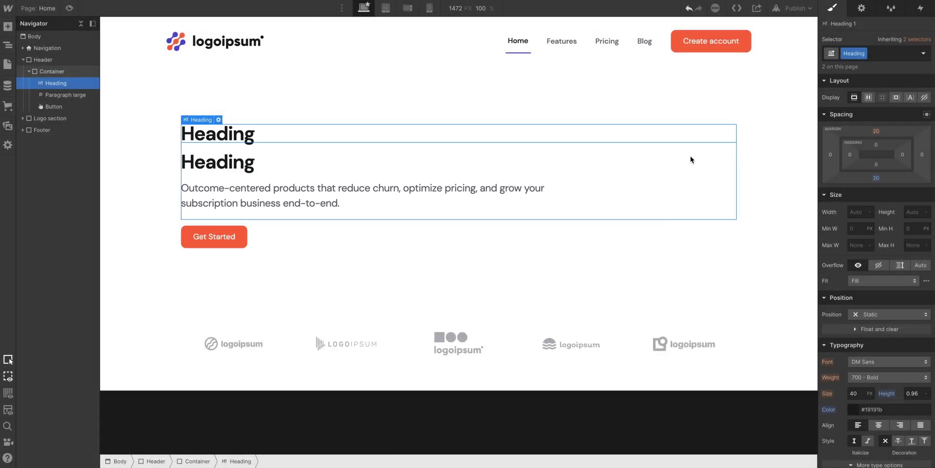
key("ctrl+d")
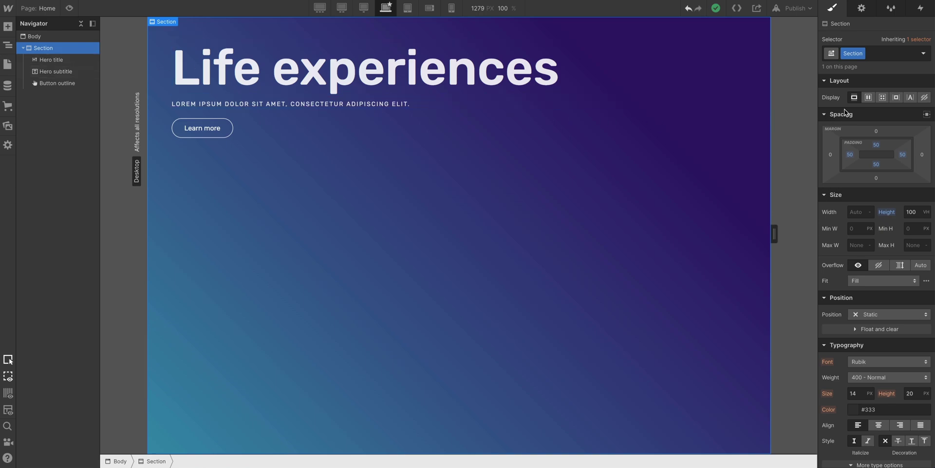
- Make the section a vertical flex container, centred both ways, with a 60vh height
left_click(869, 98)
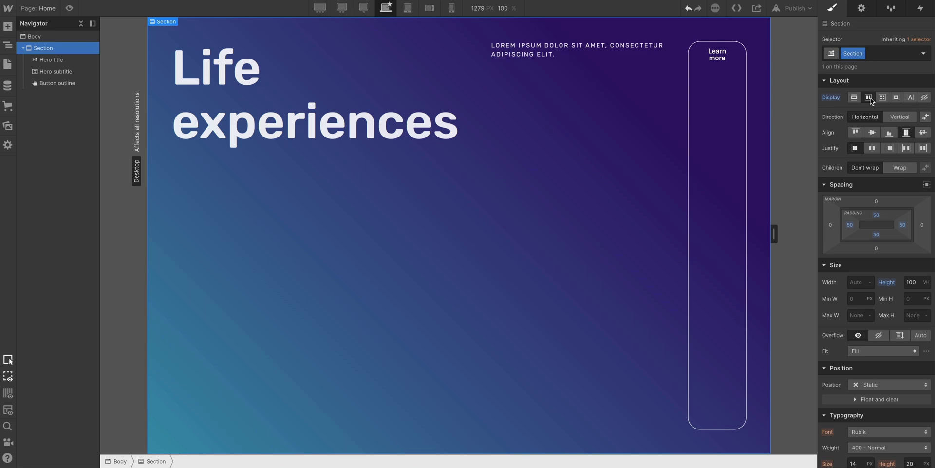
left_click(901, 117)
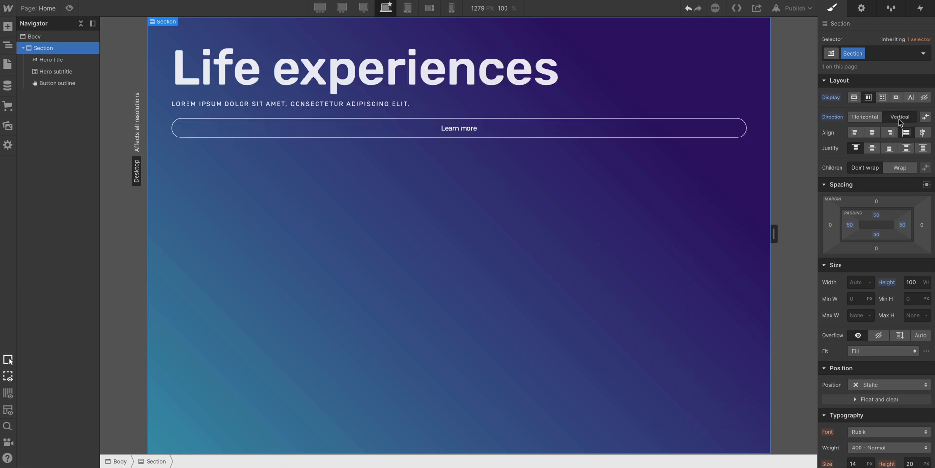
left_click(877, 137)
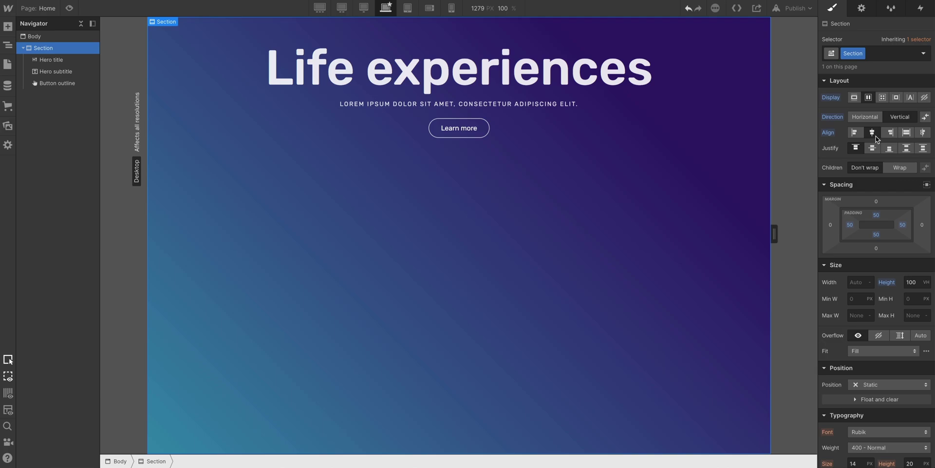
left_click(878, 151)
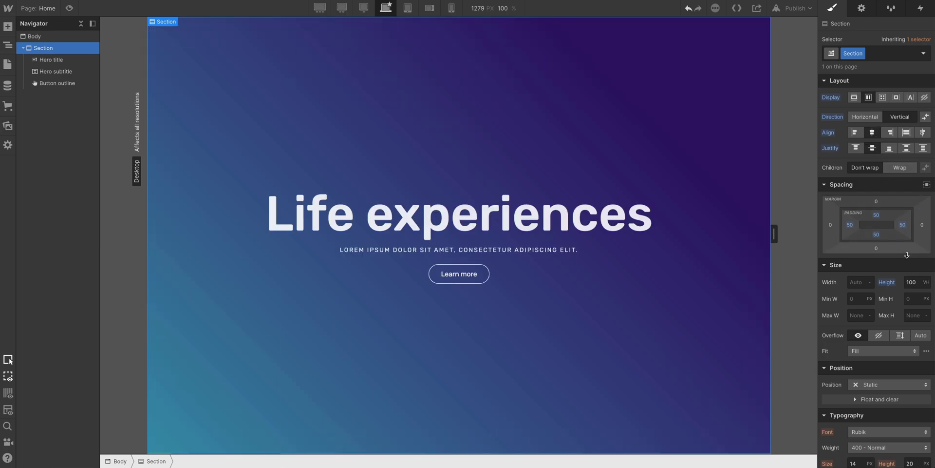
left_click(909, 278)
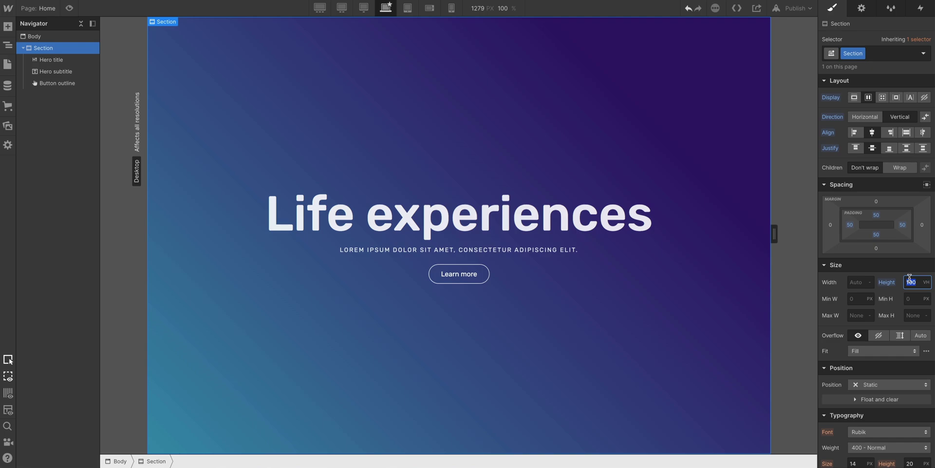
type("60")
key("Return")
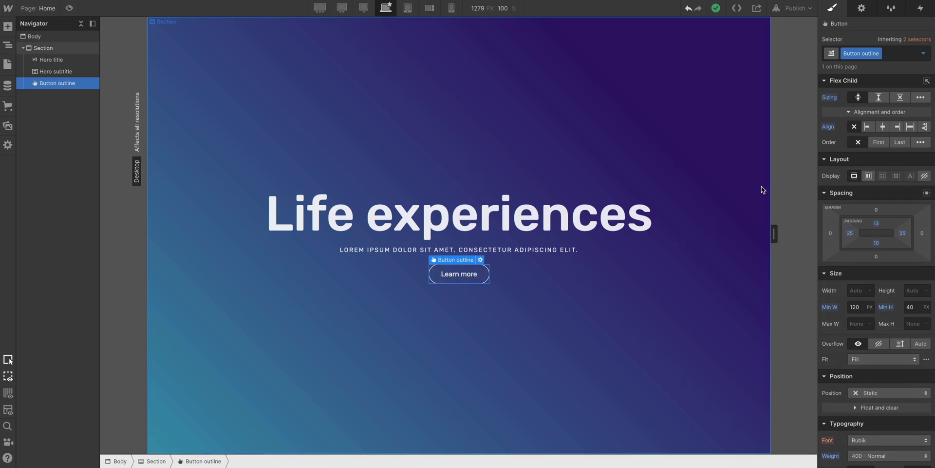
left_click(879, 97)
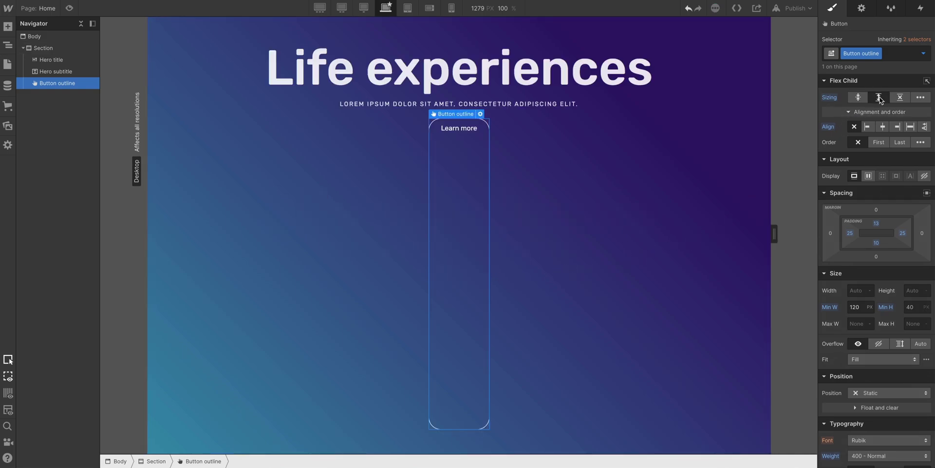
left_click(911, 128)
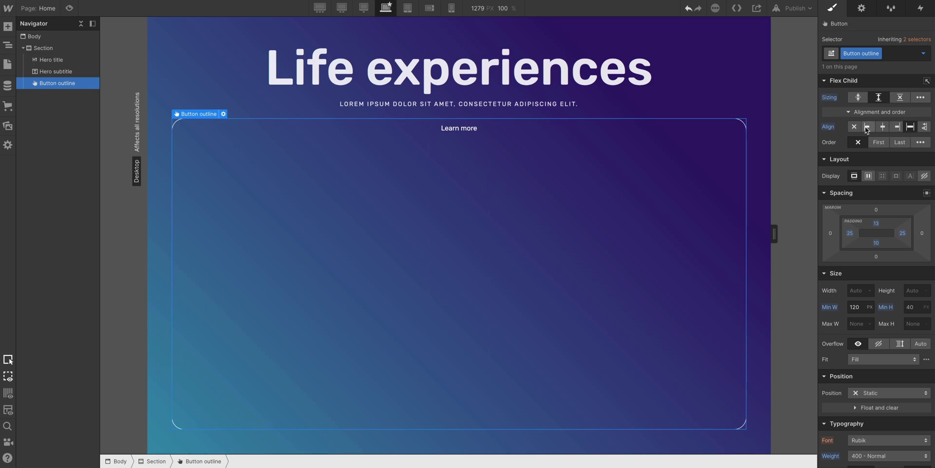
left_click(855, 126)
left_click(858, 99)
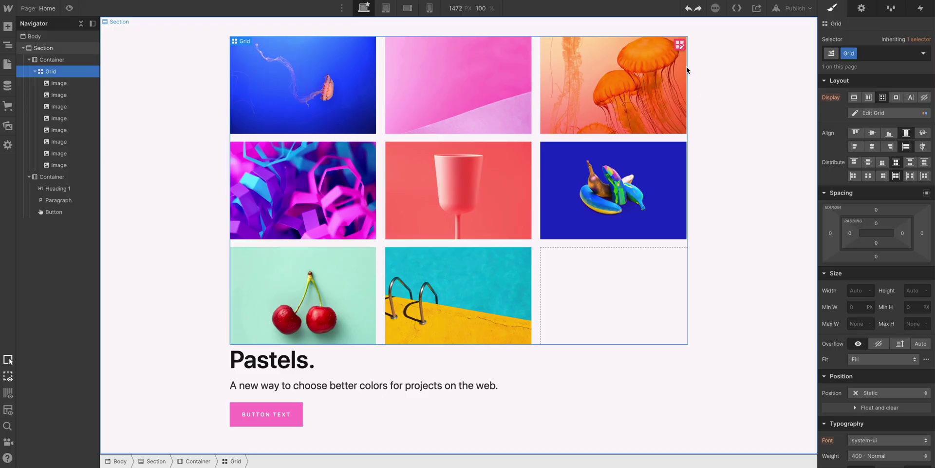
- Toggle grid editing, then drag the Pastels heading, paragraph and pink button into the image grid
left_click(679, 48)
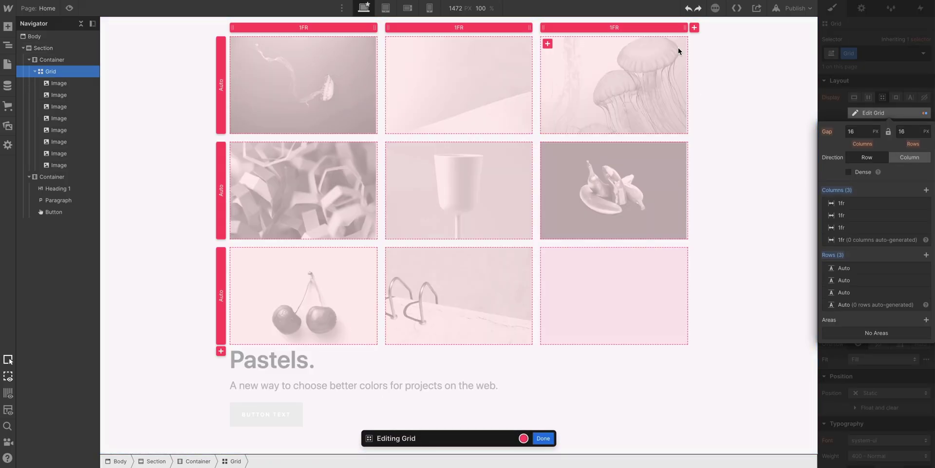
left_click(678, 48)
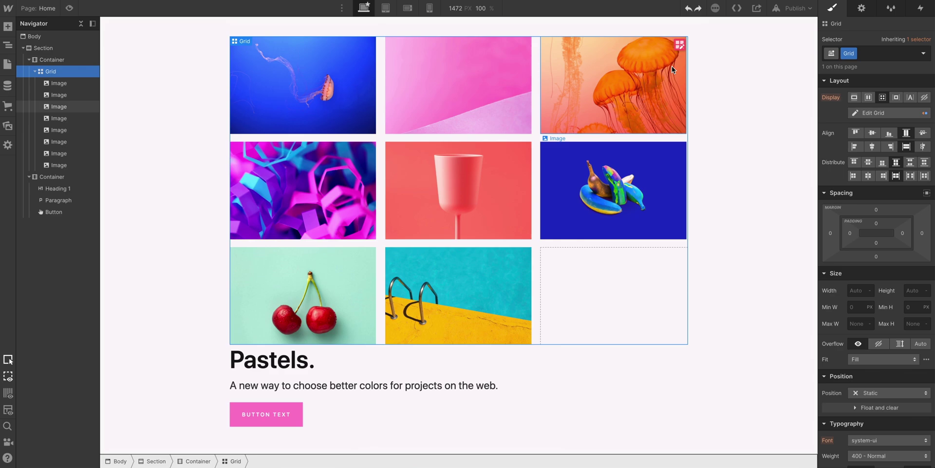
left_click_drag(426, 353, 273, 90)
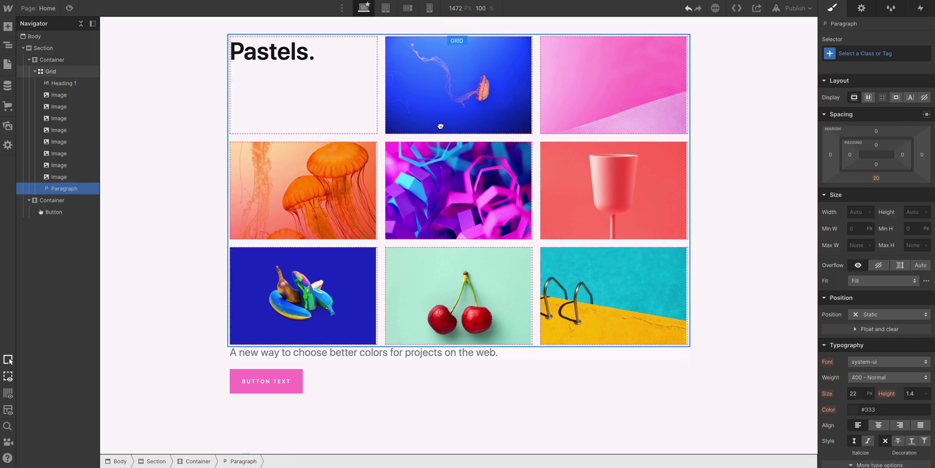
left_click_drag(370, 315, 441, 122)
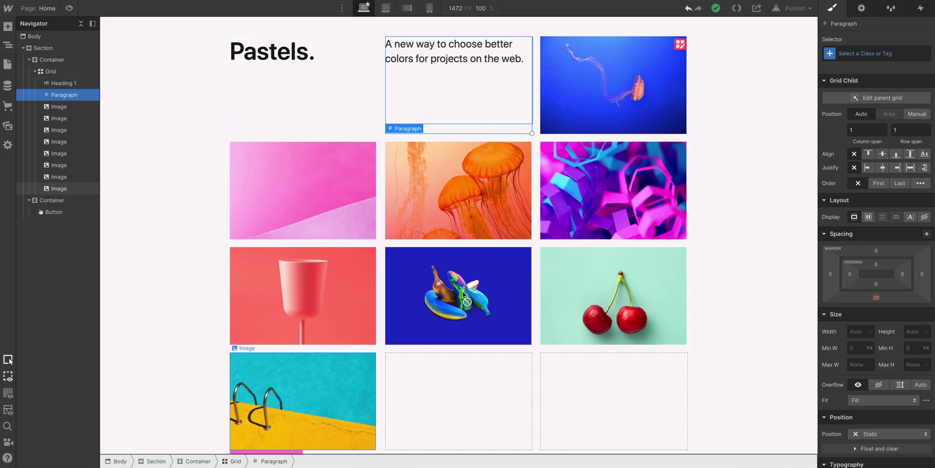
left_click_drag(291, 451, 635, 81)
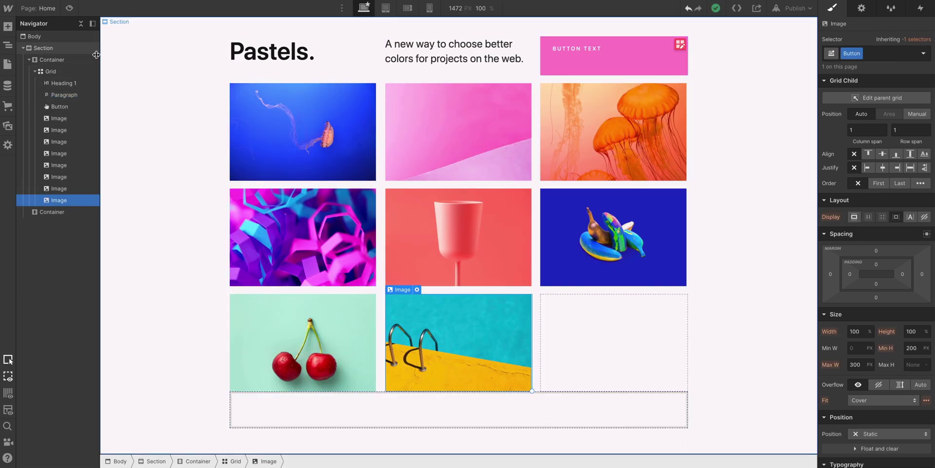
- Add an empty Div Block to the grid and start rearranging the heading, paragraph and button
left_click(13, 31)
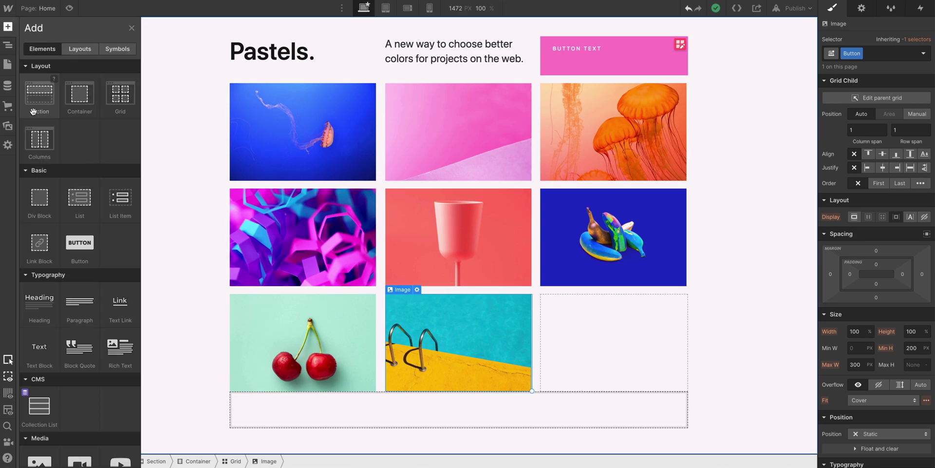
left_click_drag(51, 192, 255, 66)
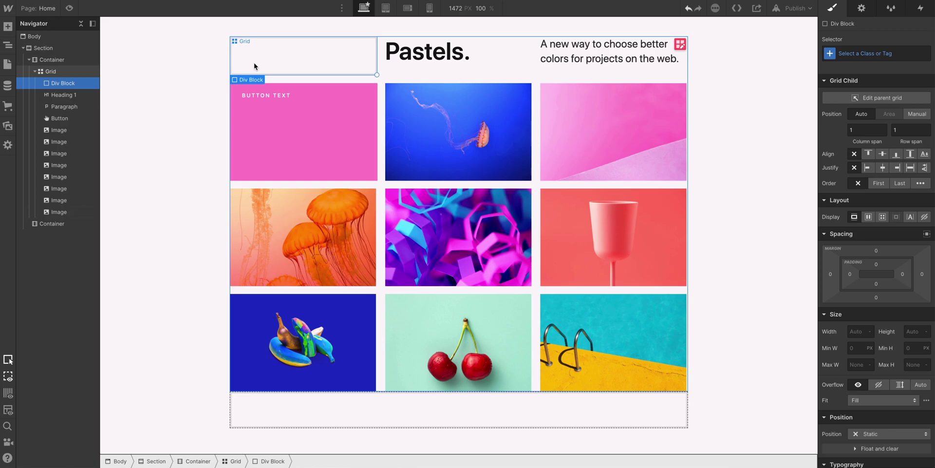
left_click_drag(70, 99, 70, 87)
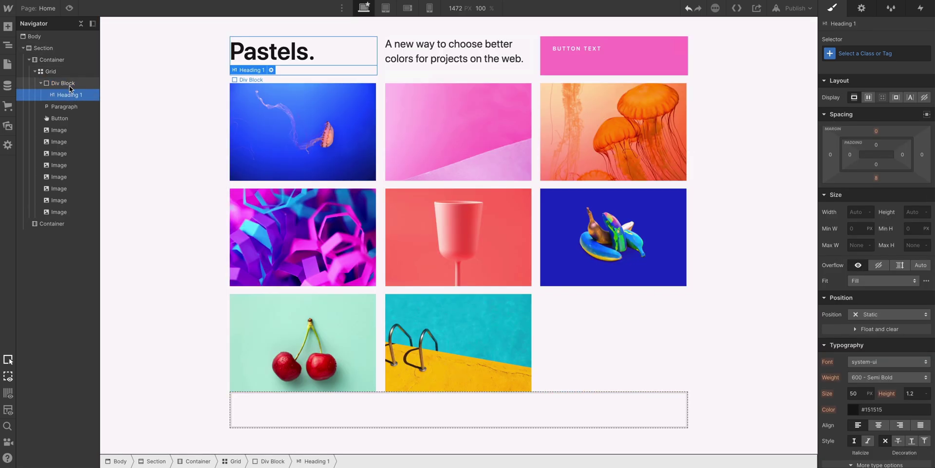
mouse_move(75, 107)
left_mouse_down()
mouse_move(77, 84)
mouse_move(76, 120)
left_mouse_up()
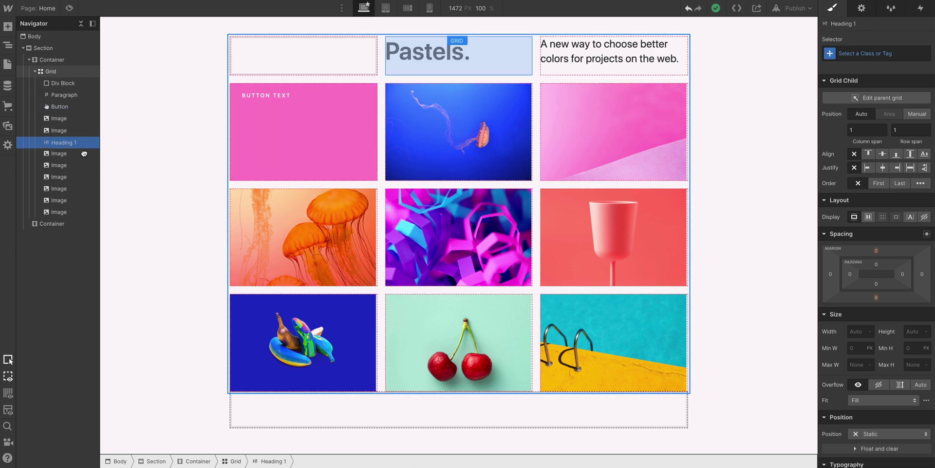
left_click_drag(81, 107, 81, 168)
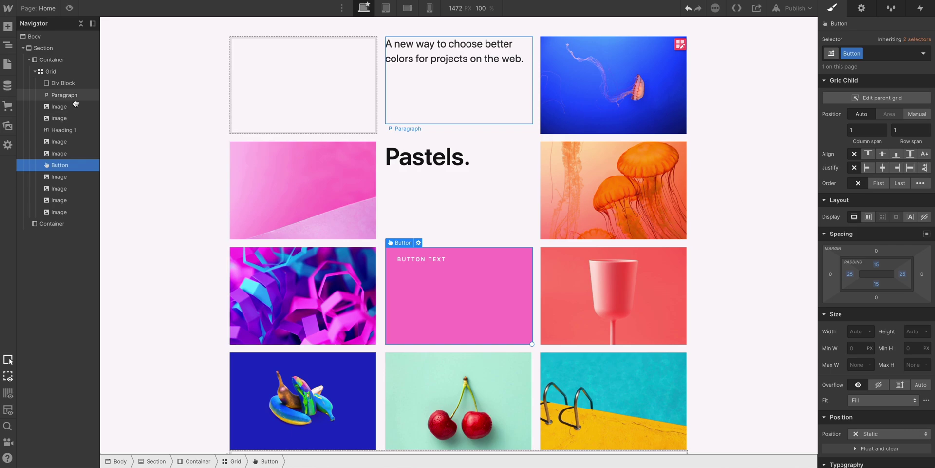
mouse_move(75, 103)
left_mouse_down()
mouse_move(78, 120)
mouse_move(83, 94)
left_mouse_up()
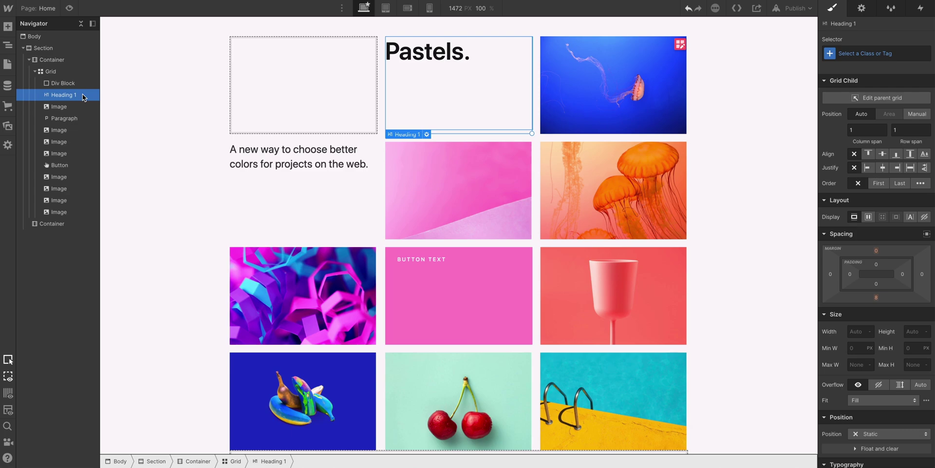
- Nest the Pastels heading, paragraph and pink button inside the Div Block, in that order
left_click_drag(392, 69, 329, 69)
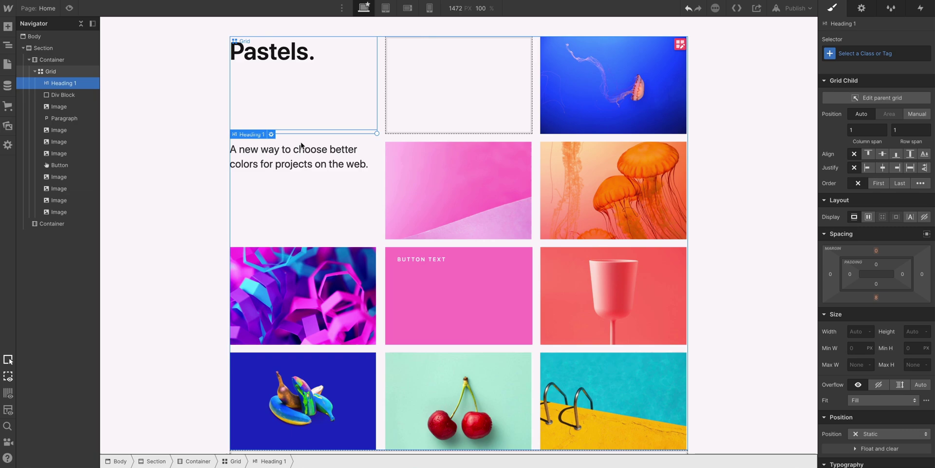
left_click_drag(282, 139, 240, 100)
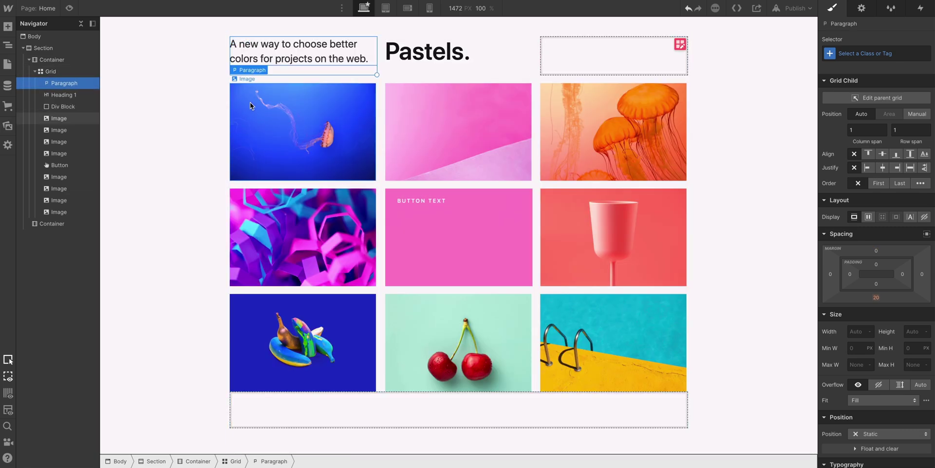
left_click_drag(464, 210, 545, 61)
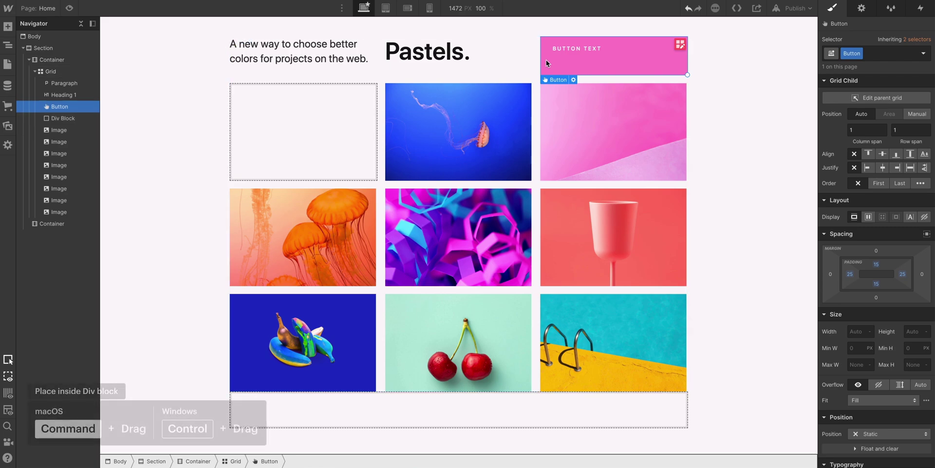
left_click_drag(484, 63, 317, 105)
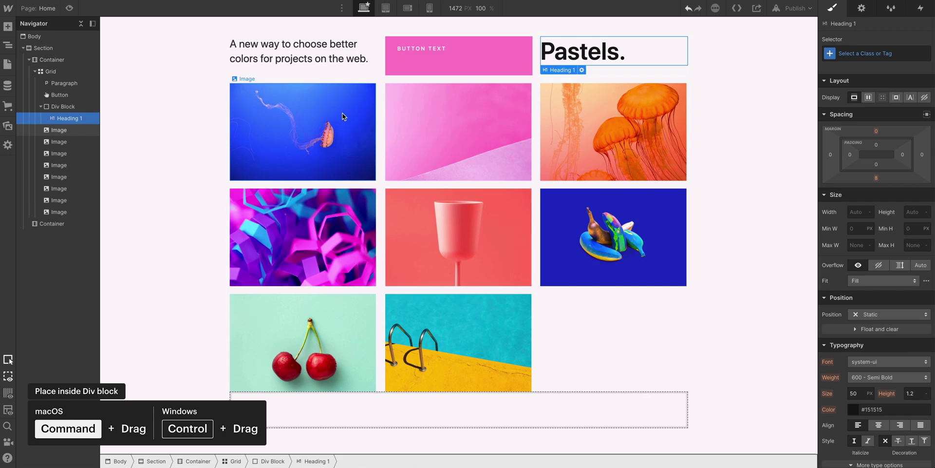
left_click_drag(355, 57, 560, 60)
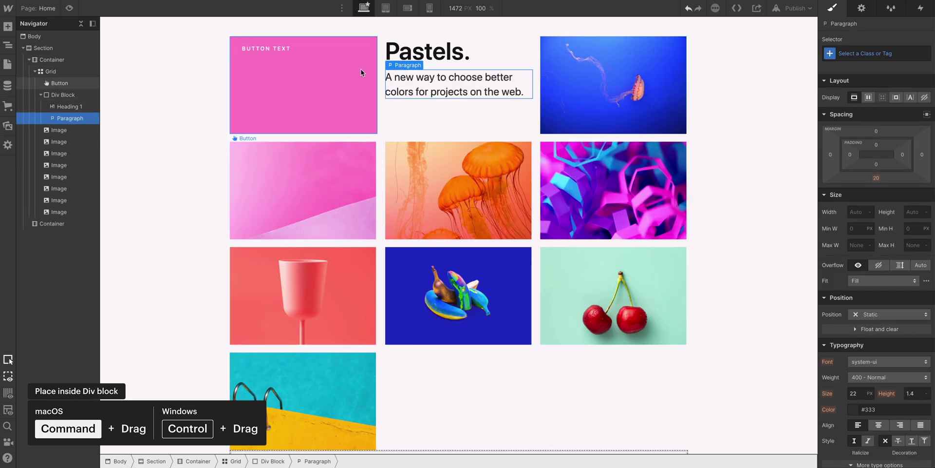
left_click_drag(361, 69, 415, 97)
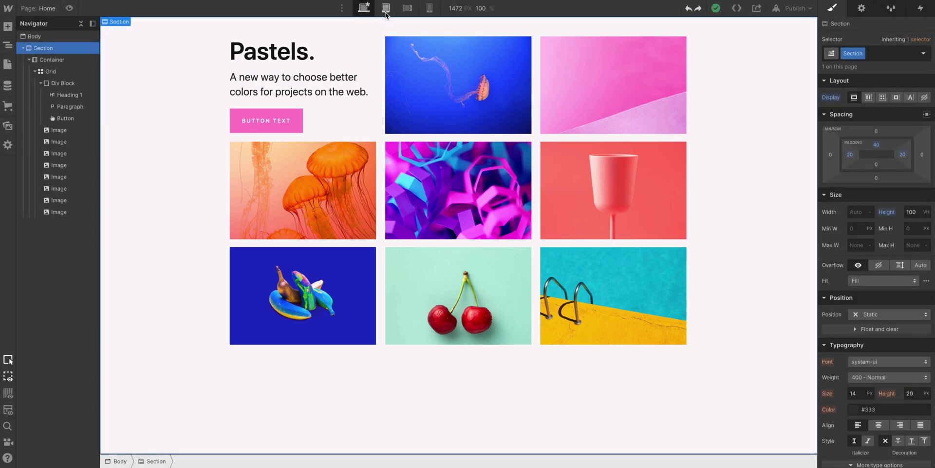
- Remove one grid column at the tablet breakpoint, then return to the desktop view
left_click(385, 11)
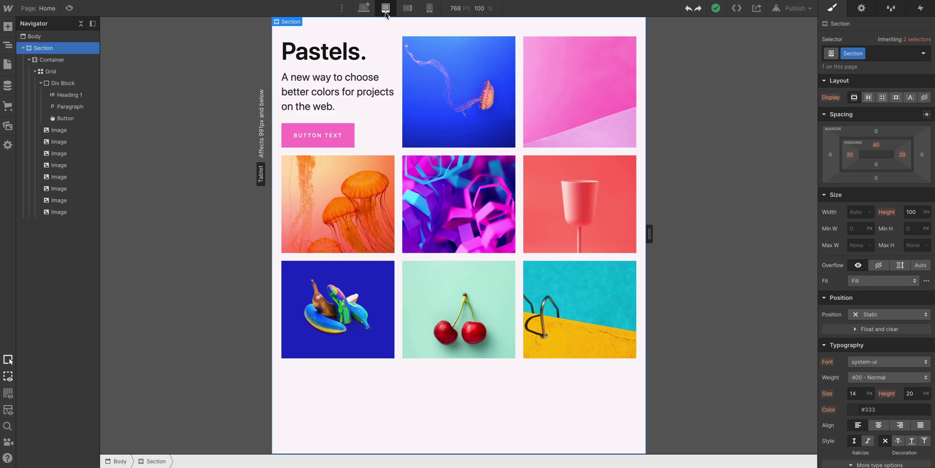
left_click(569, 64)
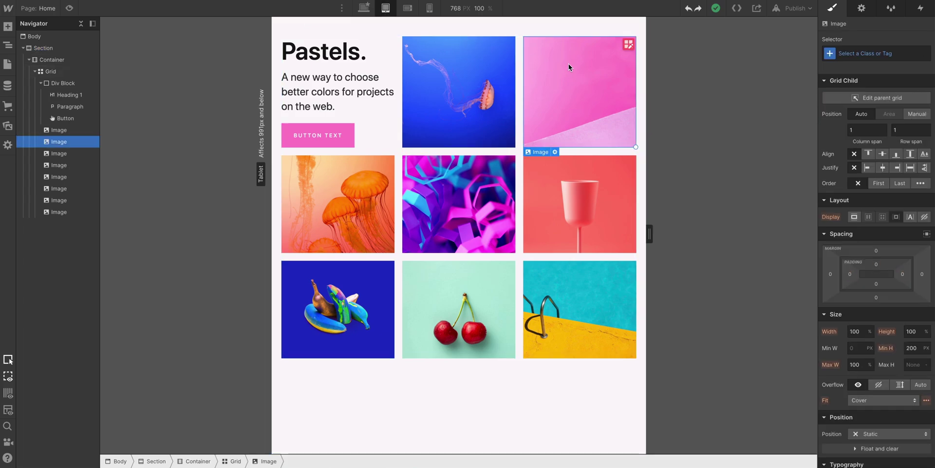
left_click(628, 44)
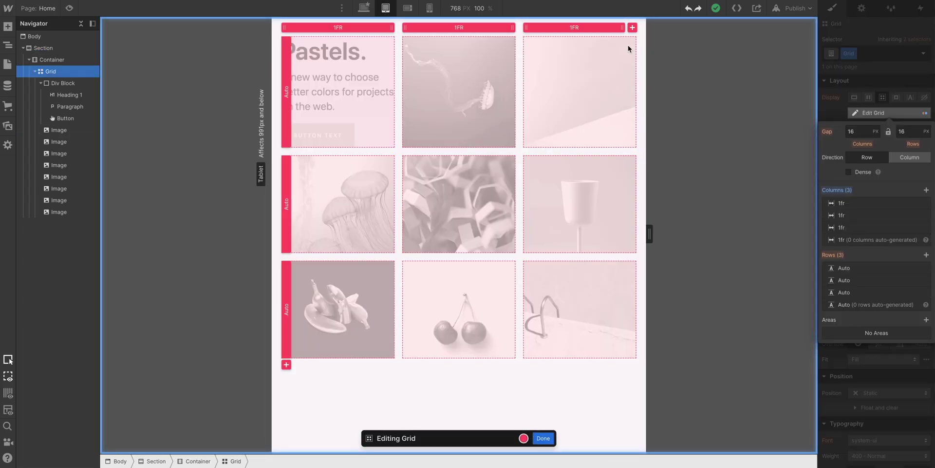
mouse_move(870, 203)
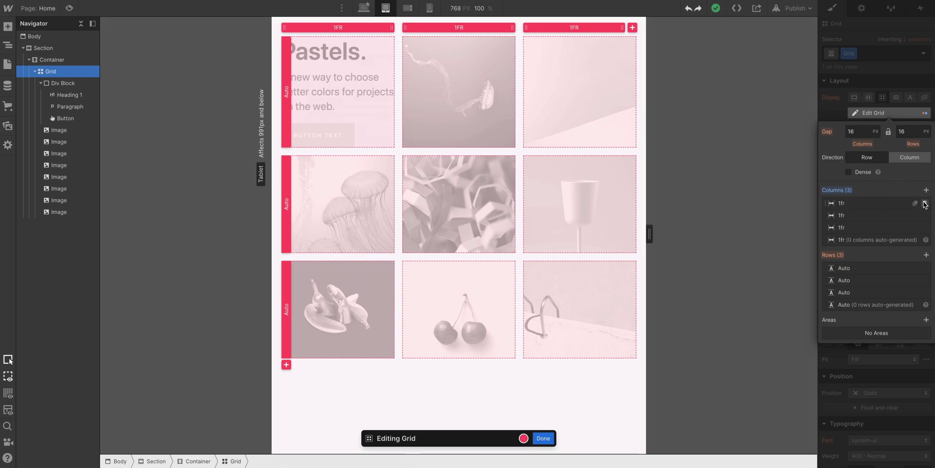
left_click(925, 203)
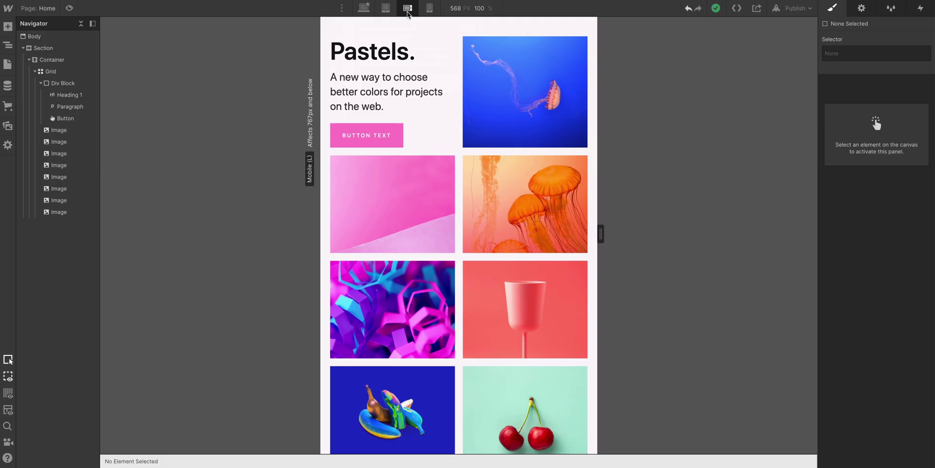
left_click(370, 14)
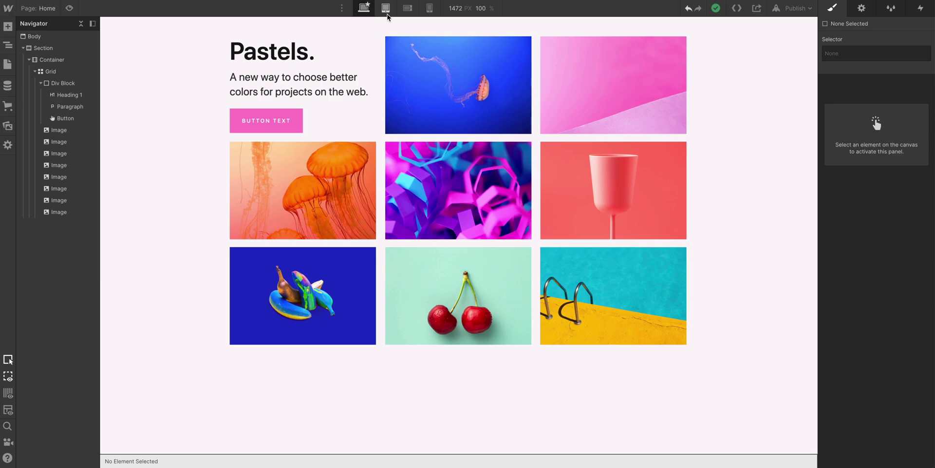
- Set the Pastels Div Block to manual grid placement and drop it into the centre cell
left_click(385, 11)
left_click(415, 13)
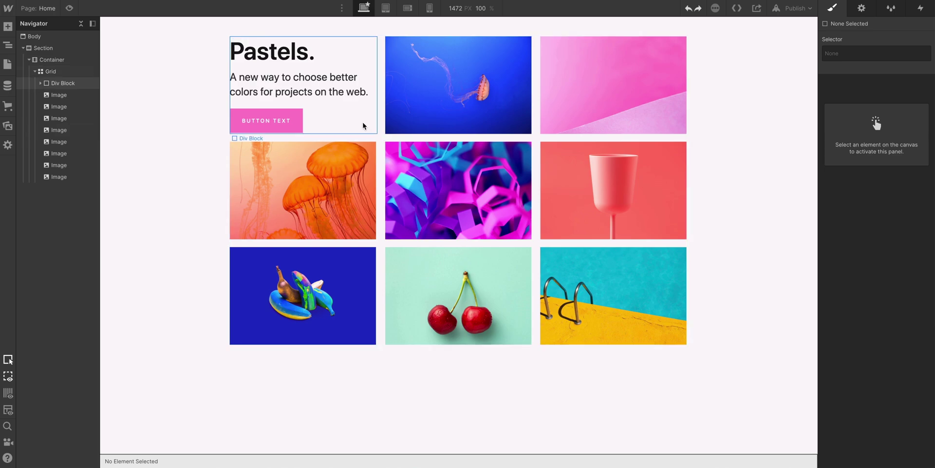
left_click(363, 126)
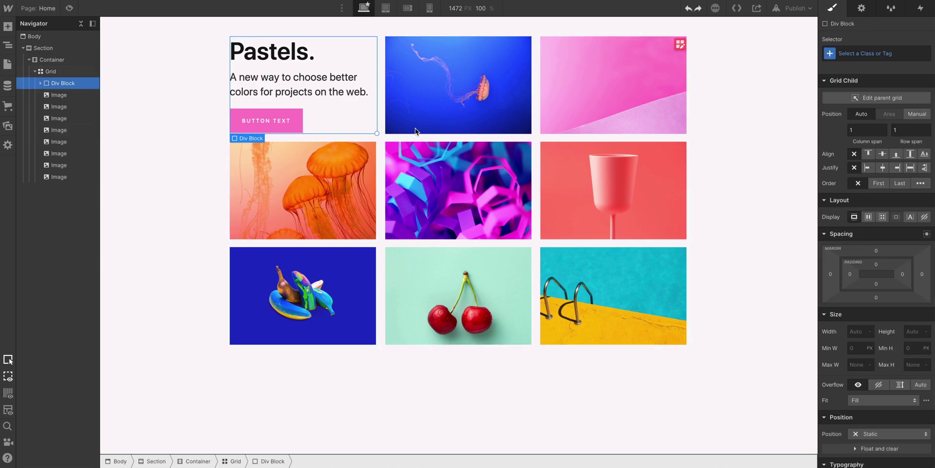
left_click(453, 129)
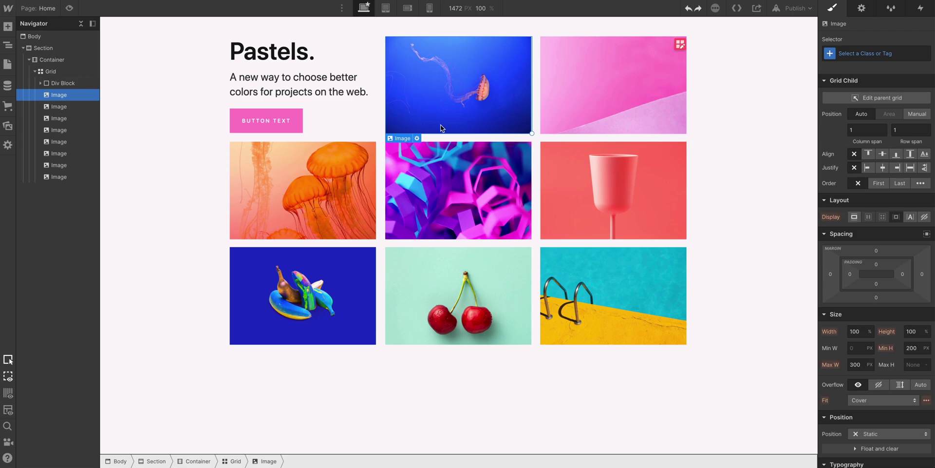
left_click(361, 122)
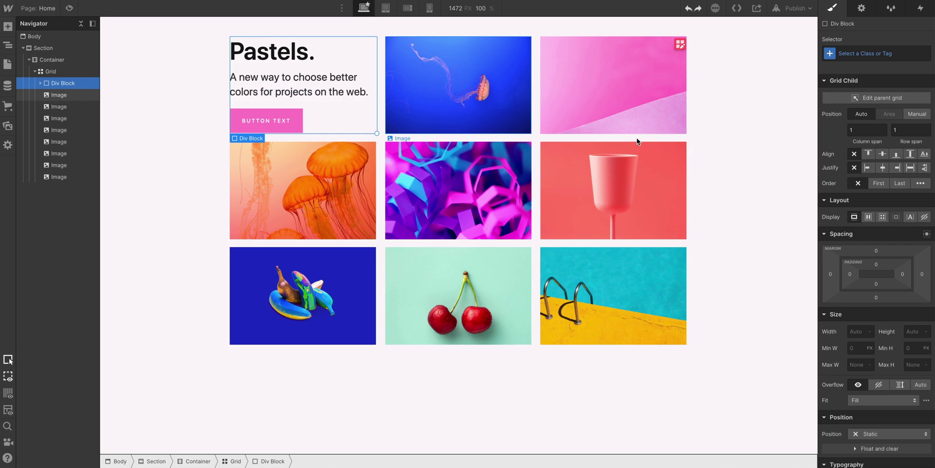
left_click(914, 115)
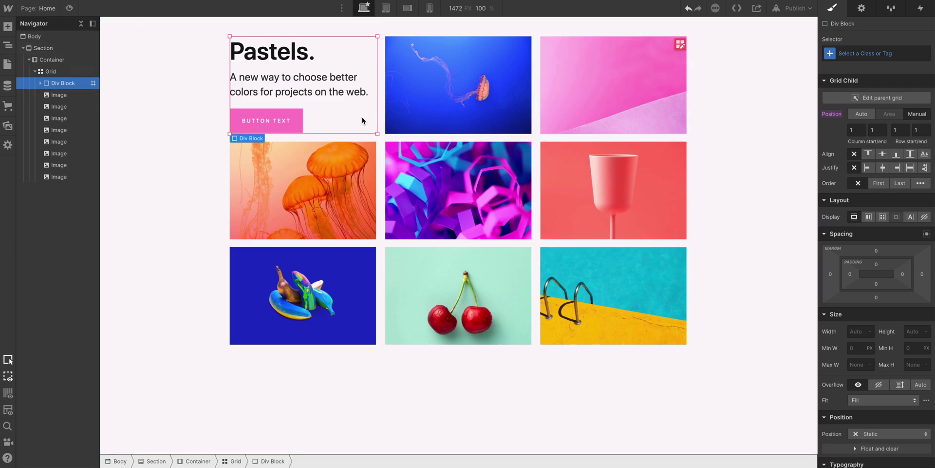
mouse_move(364, 117)
left_mouse_down()
mouse_move(478, 205)
mouse_move(487, 272)
left_mouse_up()
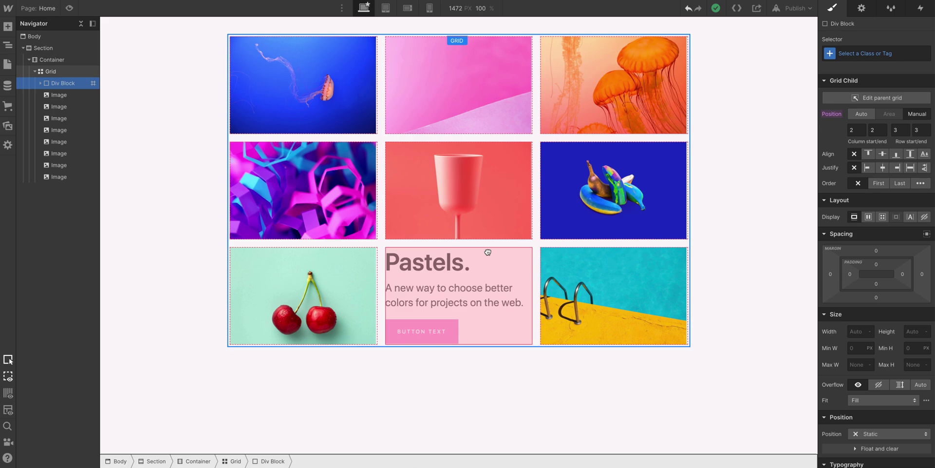
left_click_drag(486, 272, 486, 228)
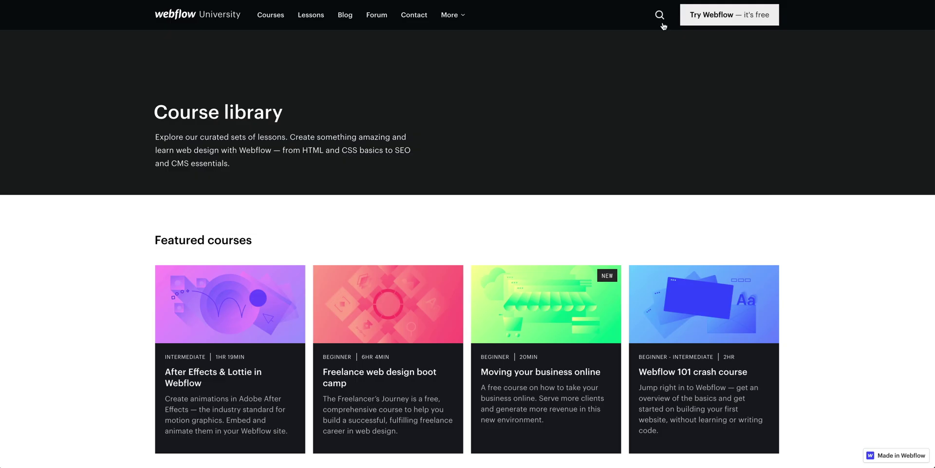
- Search Webflow University for grid lessons, typing 'Gri' in the search bar
left_click(661, 15)
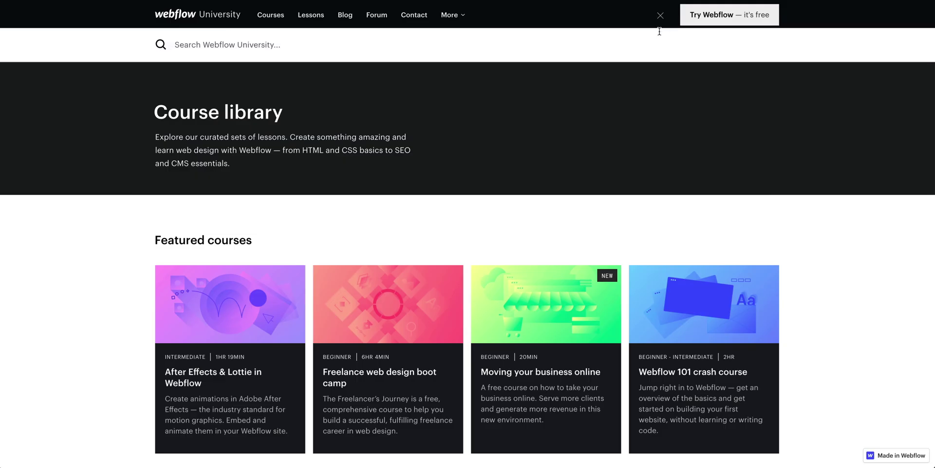
type("Gri")
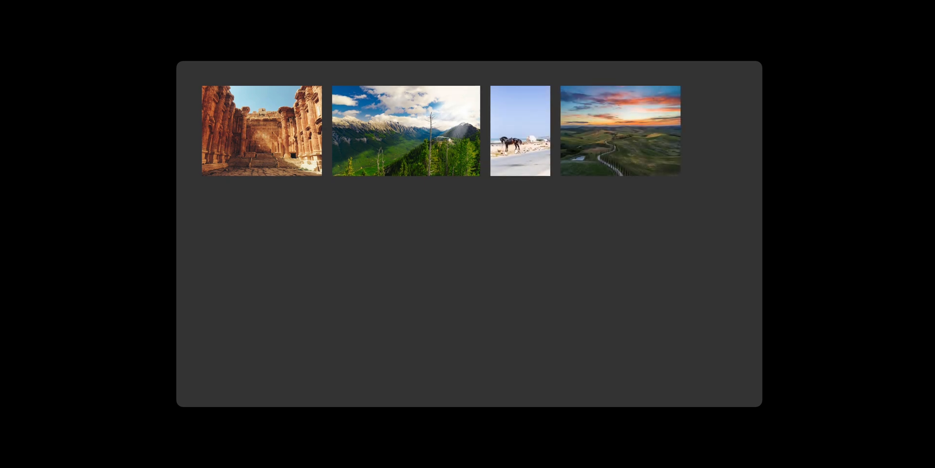
- Type the text 'I have lies in t'
type("I have lies in t")
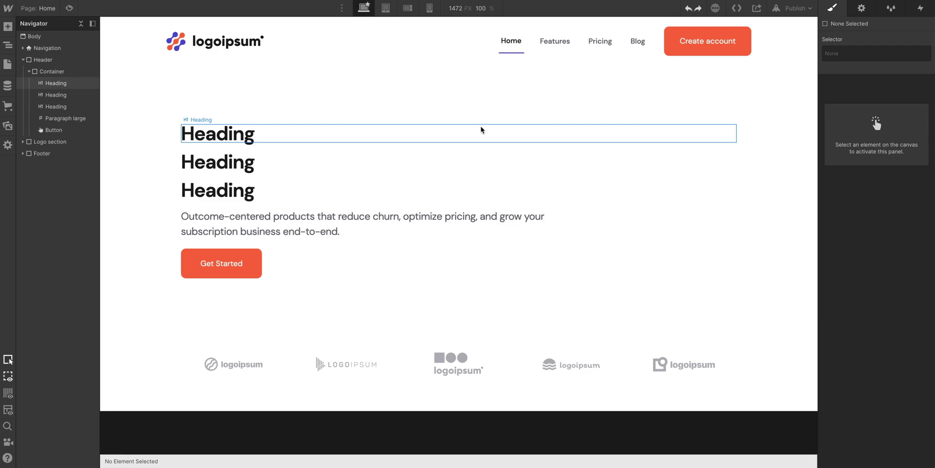
- Make the first heading inline-block and 500 px wide
left_click(477, 133)
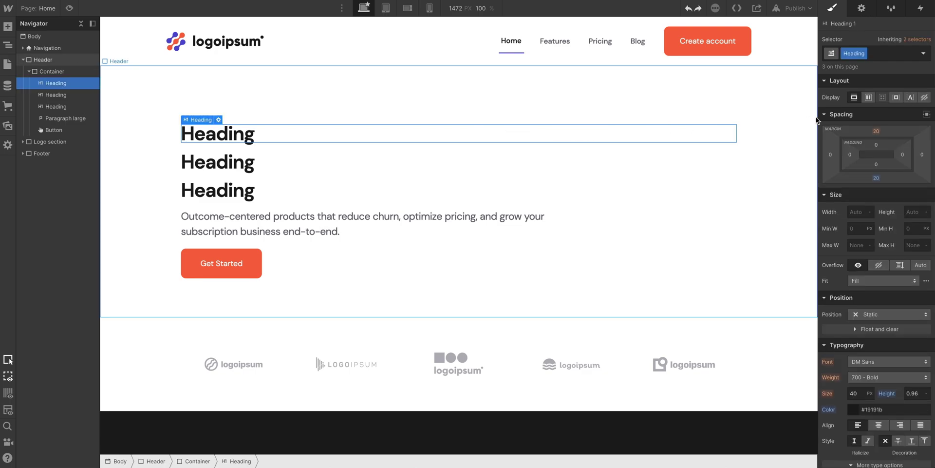
left_click(896, 97)
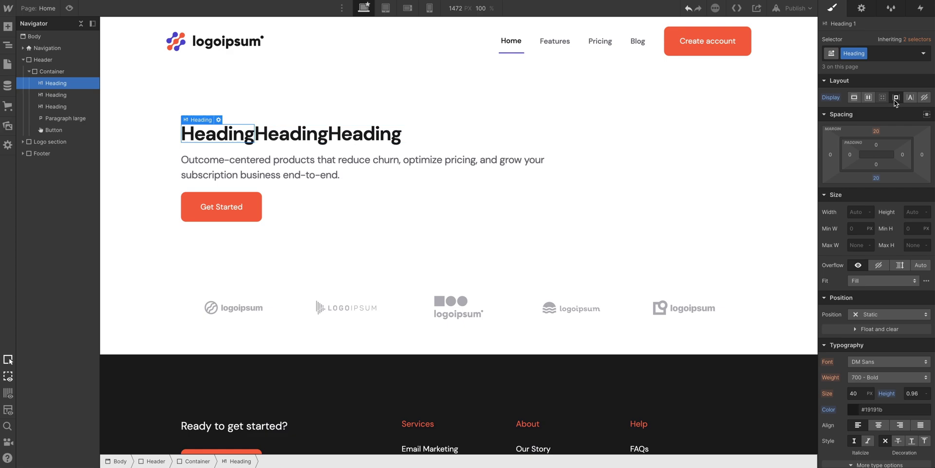
left_click(858, 212)
type("50")
type("x")
key("Return")
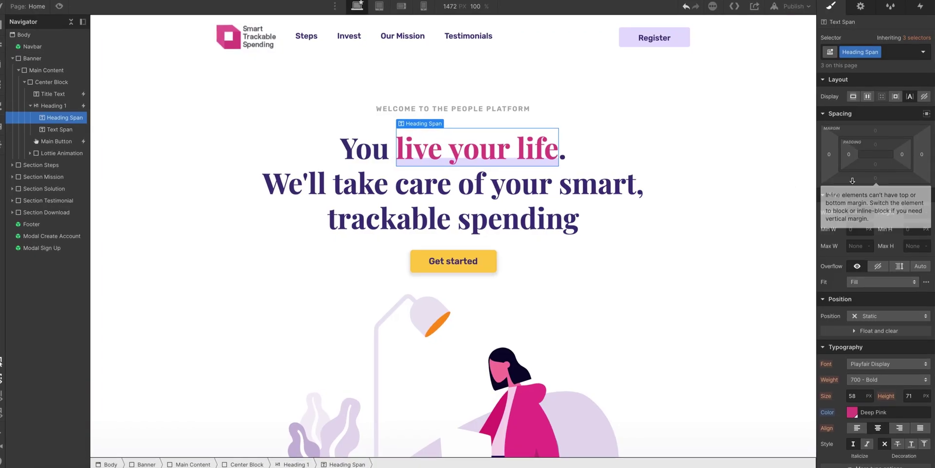
- Enter 340 as the width of the inline heading span
left_click(859, 212)
type("340")
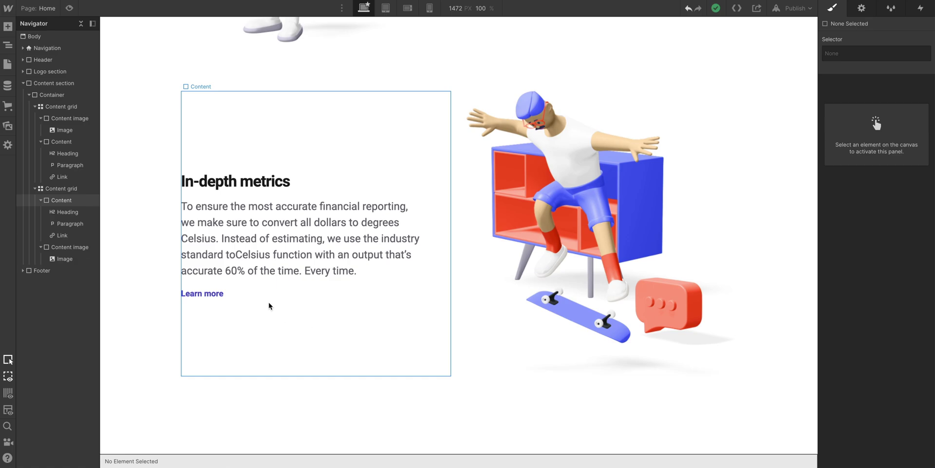
- Wrap the word 'toCelsius' in the In-depth metrics paragraph in a text span
left_click(234, 270)
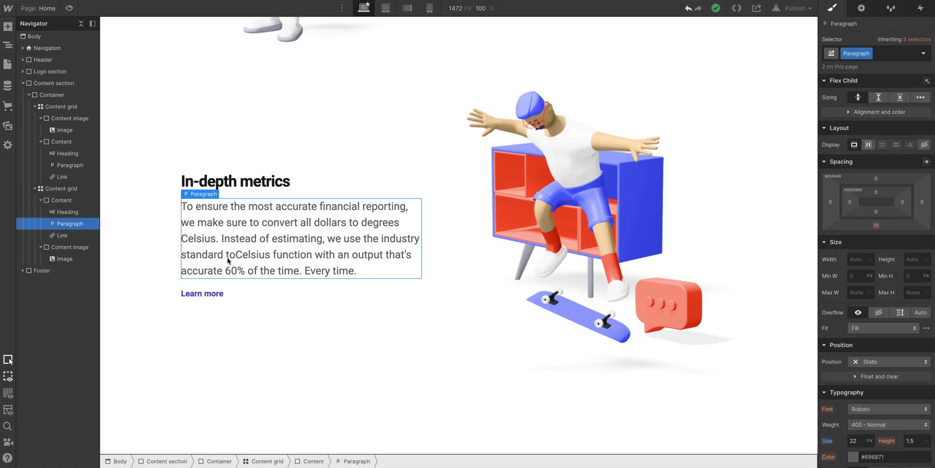
double_click(227, 256)
left_click_drag(226, 256, 268, 256)
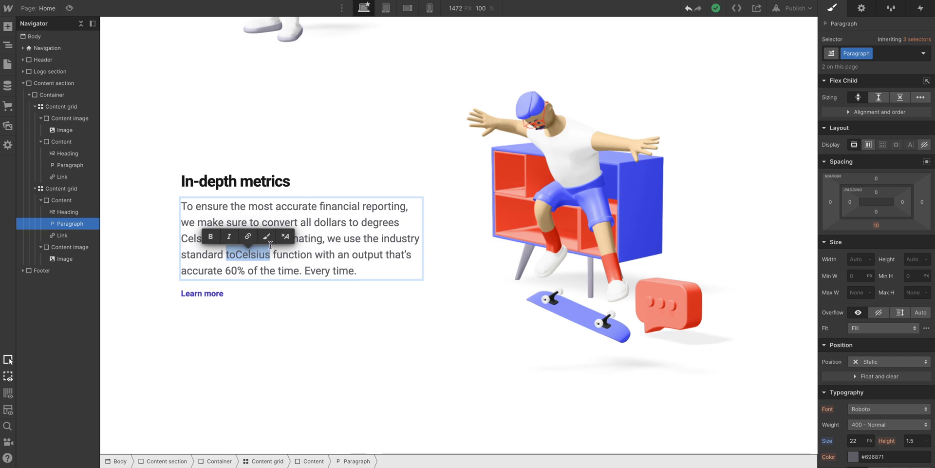
left_click(269, 241)
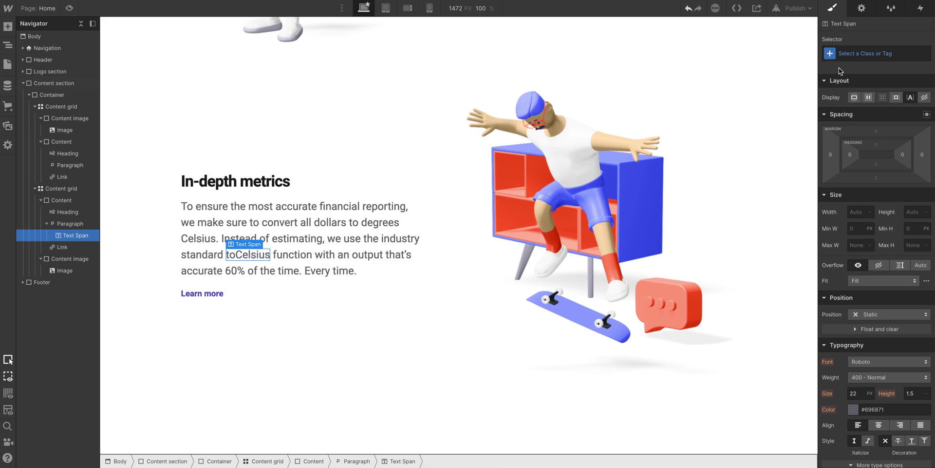
- Give the span a new class named 'Monospace highlight'
left_click(850, 55)
type("Mo")
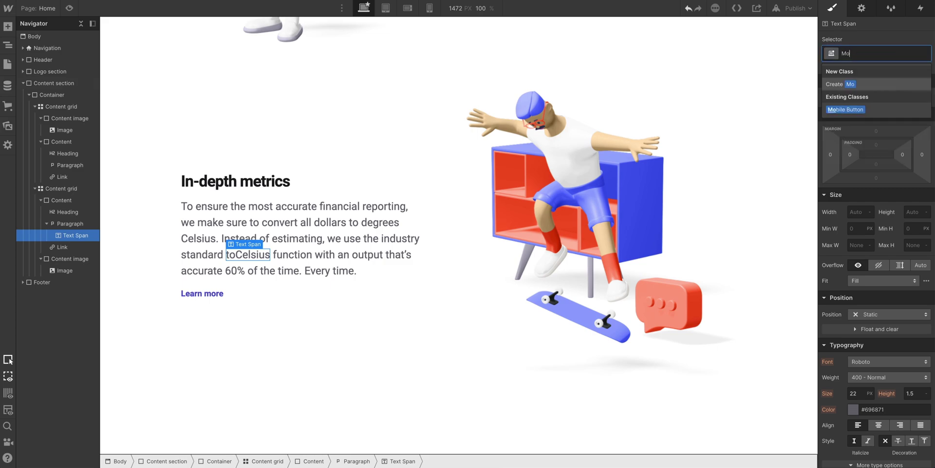
type("nospace highlight")
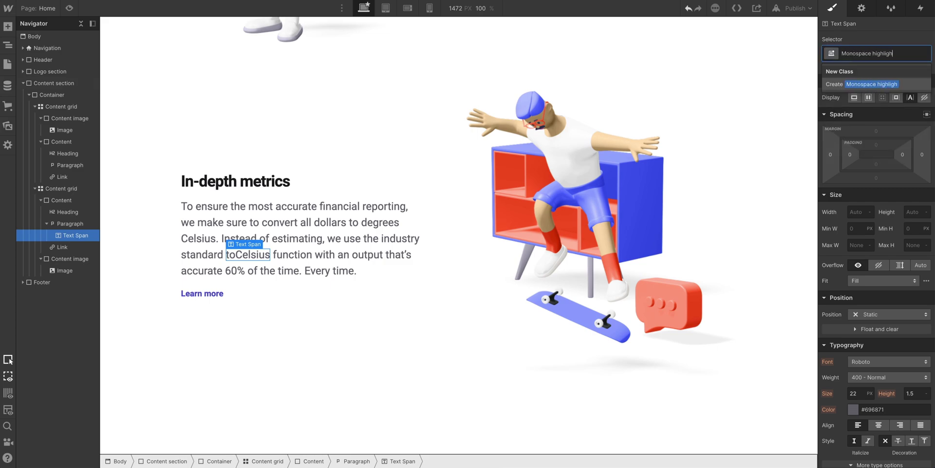
key("Return")
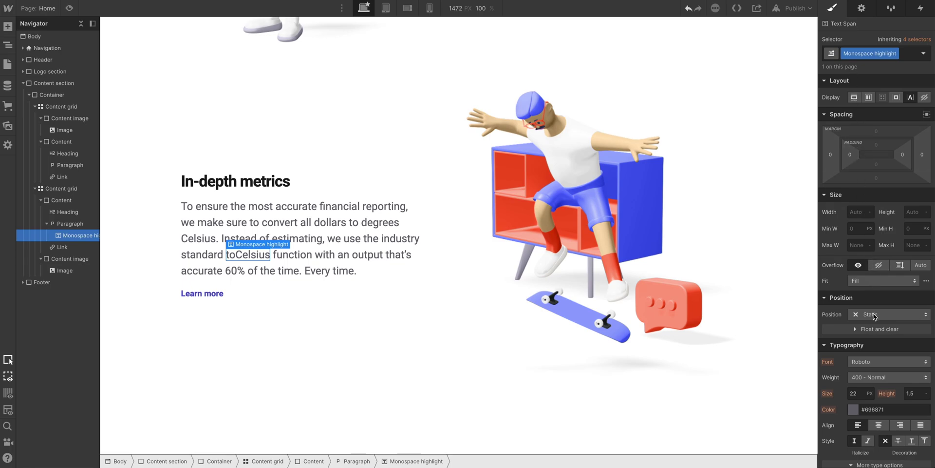
- Style the toCelsius span in Roboto Mono with a Lavender Blush background
left_click(875, 363)
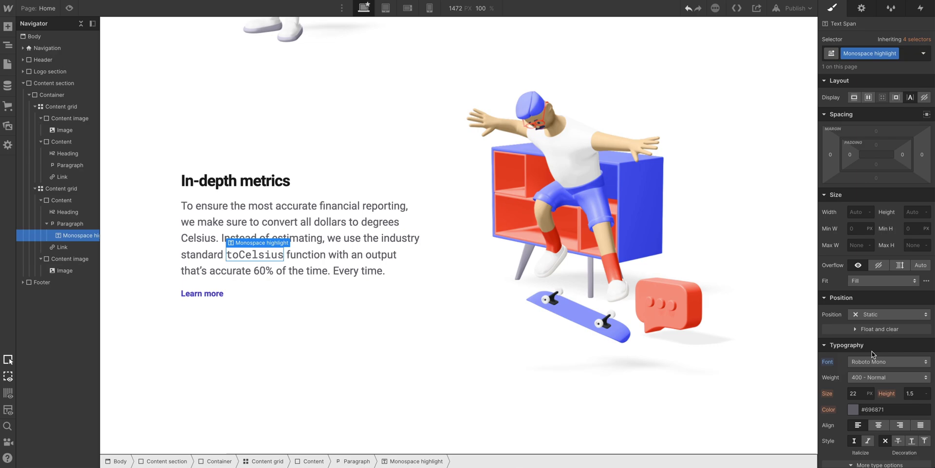
scroll(874, 354, "down", 1)
scroll(872, 355, "down", 3)
scroll(870, 358, "down", 1)
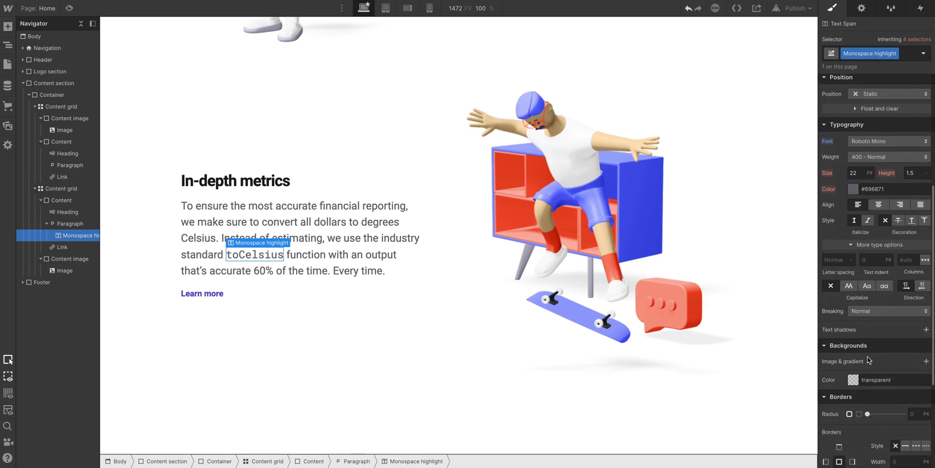
left_click(853, 380)
left_click(843, 362)
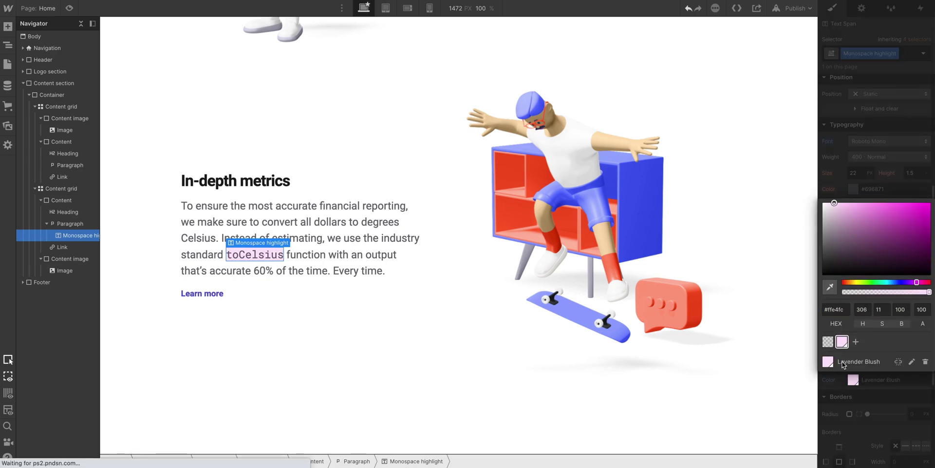
left_click(877, 190)
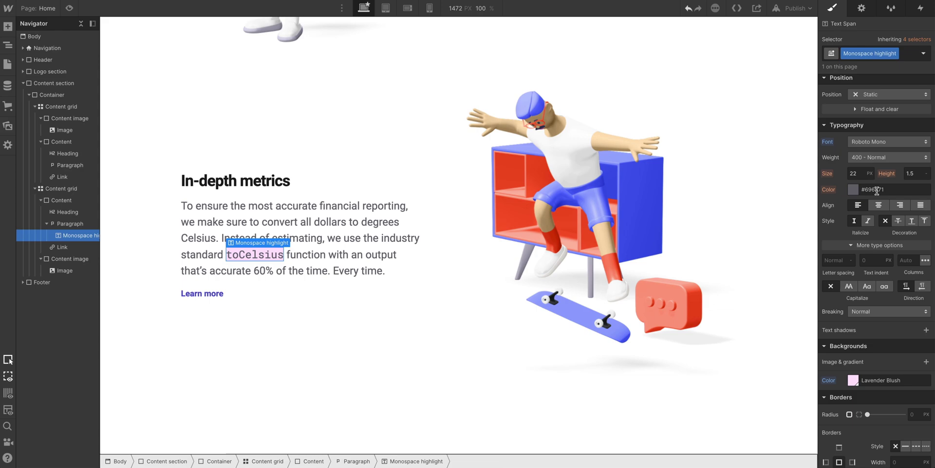
scroll(877, 190, "up", 2)
scroll(878, 192, "up", 2)
scroll(879, 194, "up", 1)
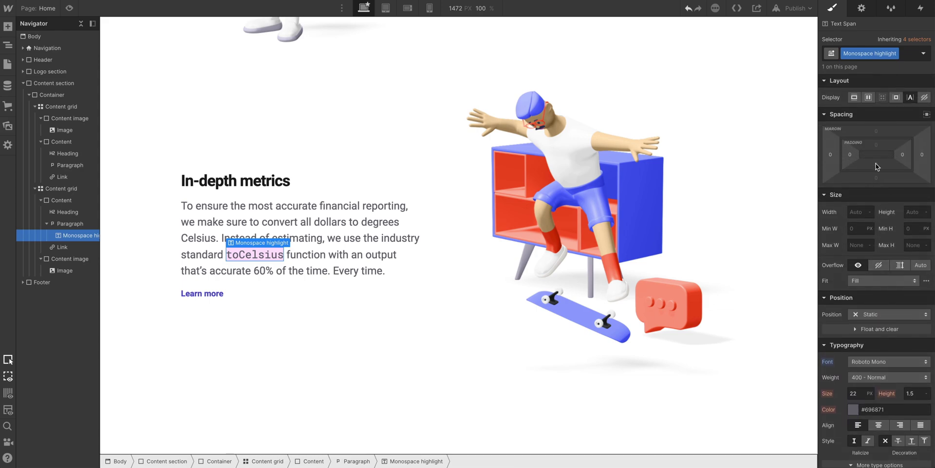
mouse_move(879, 130)
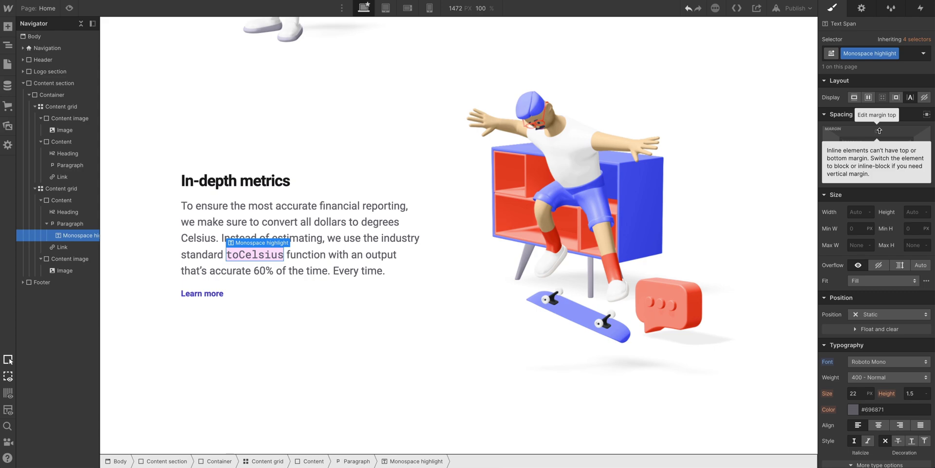
- Give the span a width of 4 and raise its font size to 30
left_click(858, 208)
type("9999")
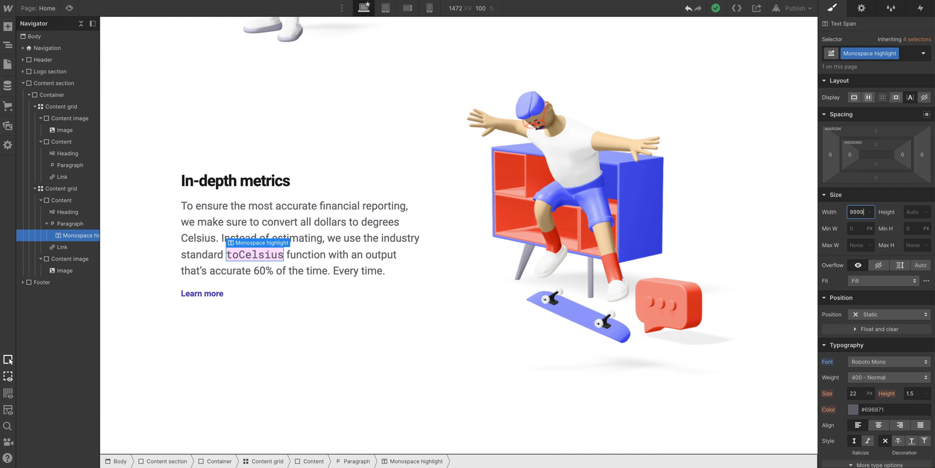
type("4")
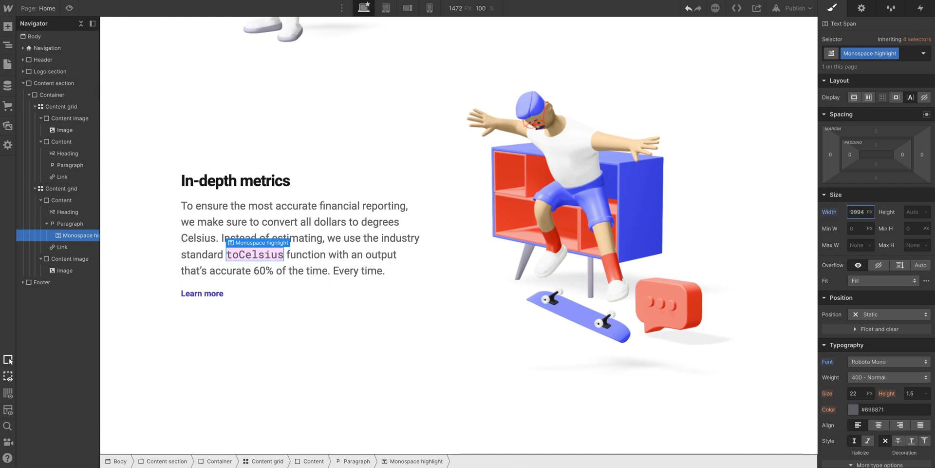
scroll(881, 282, "down", 2)
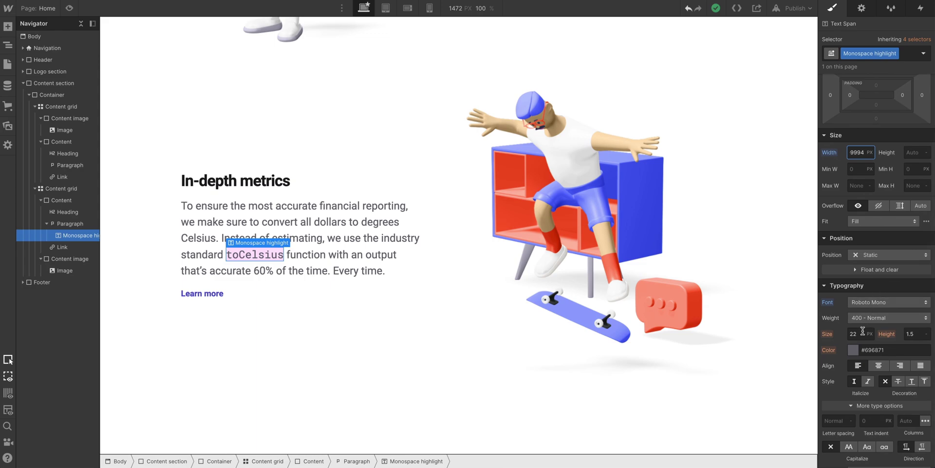
left_click(863, 330)
key("Up")
key("Up")
key("Up")
key("Tab")
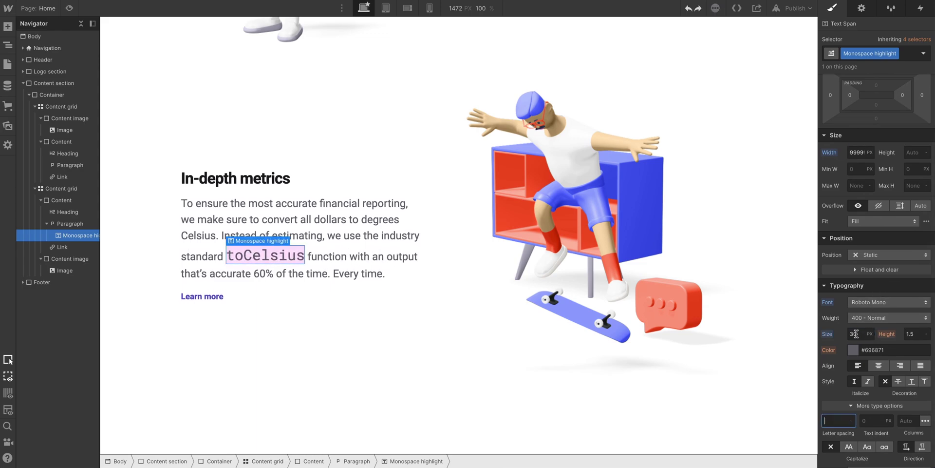
- Set line height 2.5 and letter spacing 10, then add 'and beyond' to the span text
left_click(913, 334)
key("Up")
key("Up")
key("Up")
key("Up")
key("Up")
key("Up")
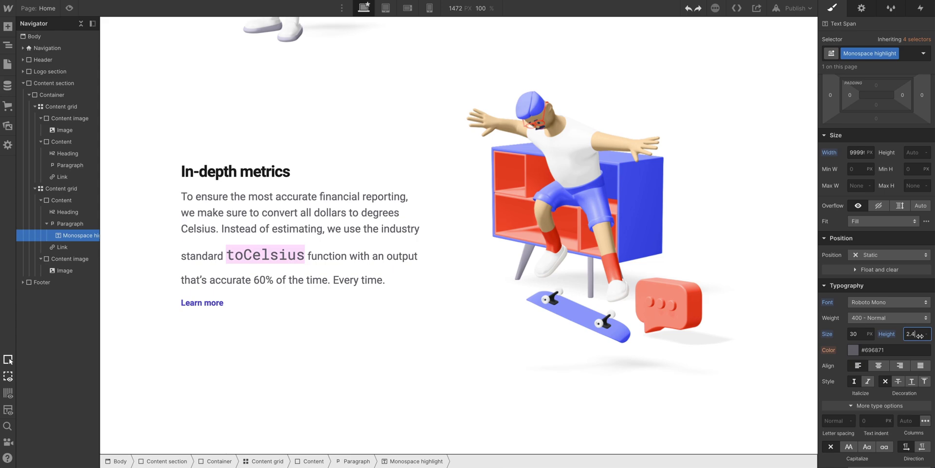
key("Up")
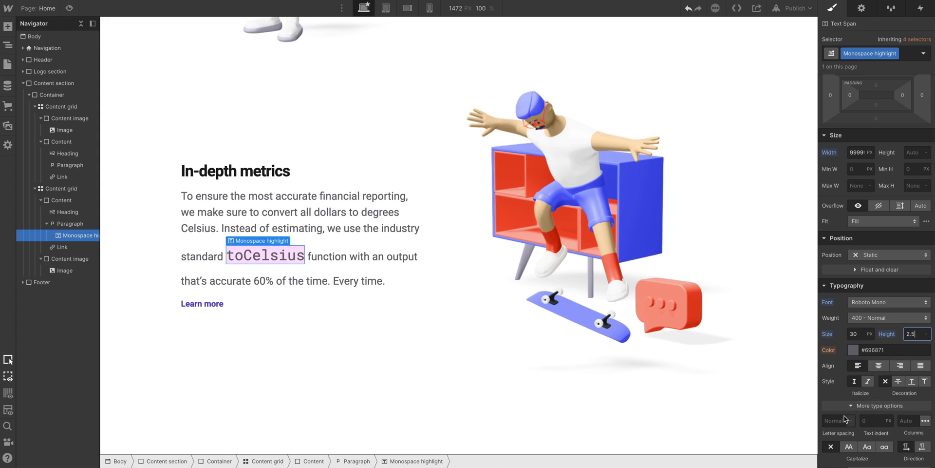
left_click(834, 420)
type("10")
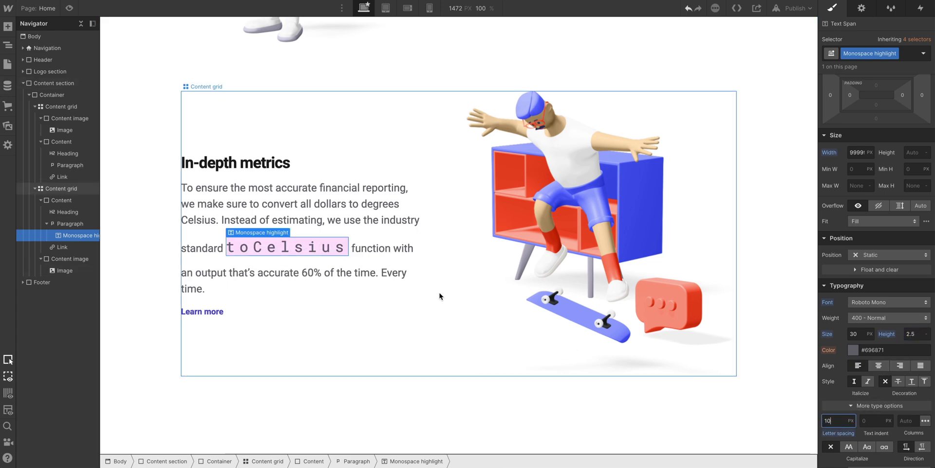
left_click(348, 252)
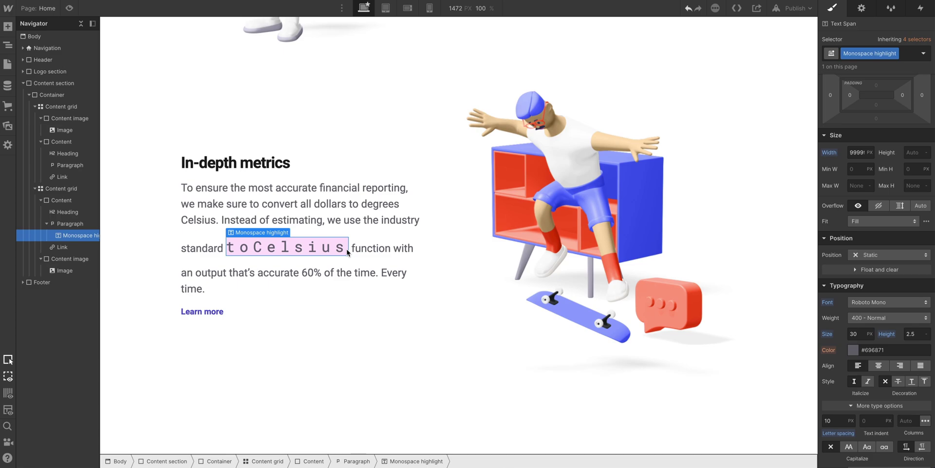
double_click(347, 252)
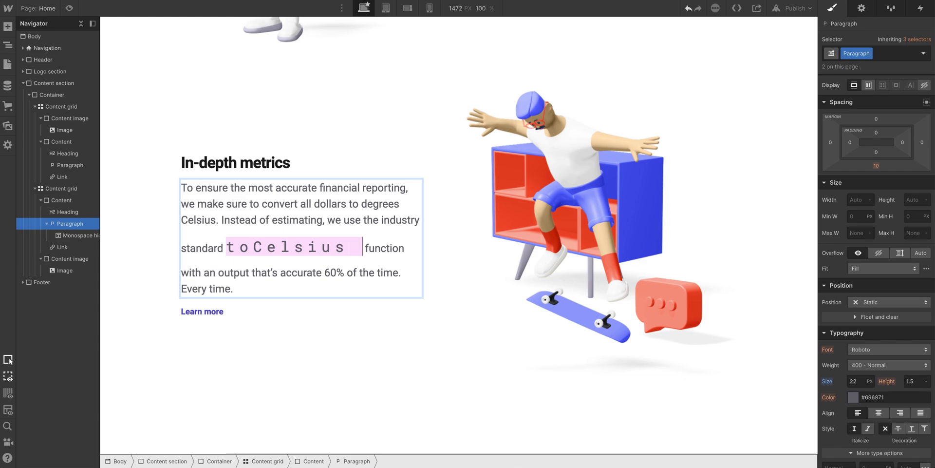
type("and beyond")
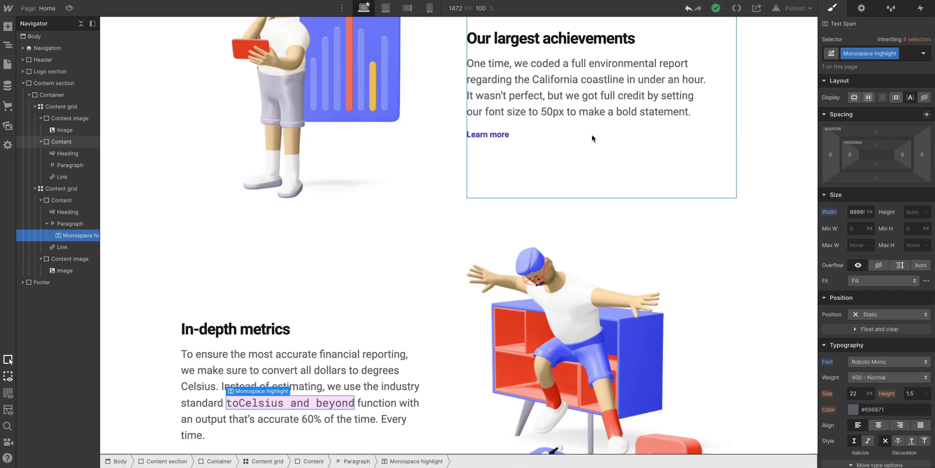
- Wrap '50px' in the achievements paragraph in a Monospace highlight span and enlarge it to 38
left_click(572, 112)
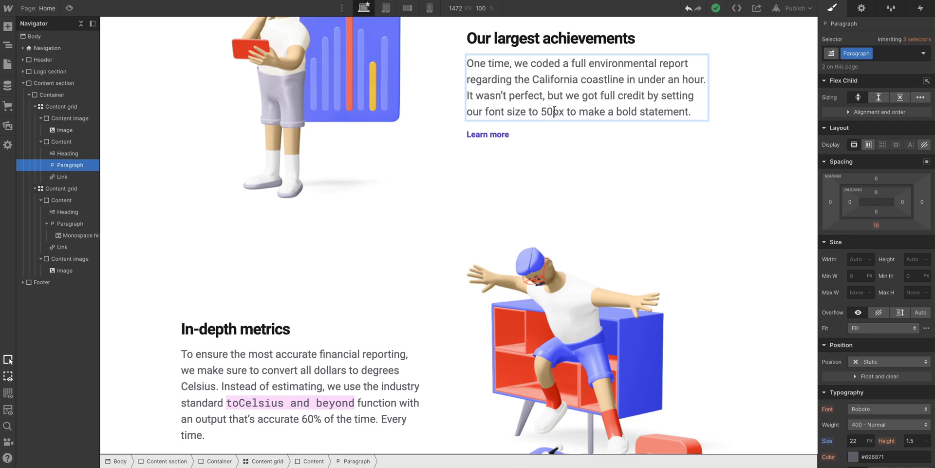
double_click(554, 111)
left_click(574, 99)
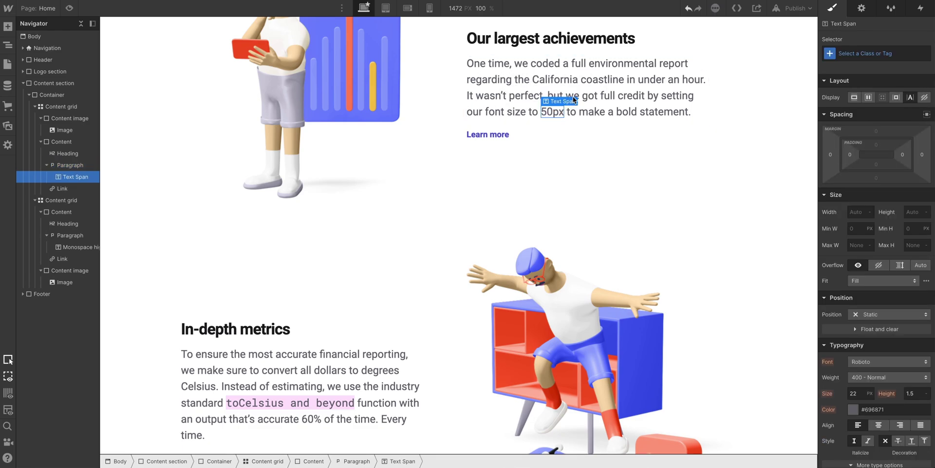
left_click(850, 53)
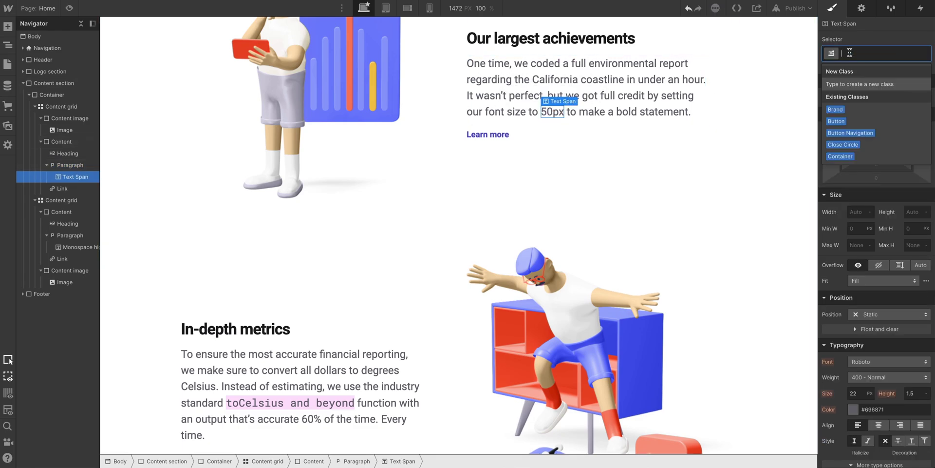
type("Monosp")
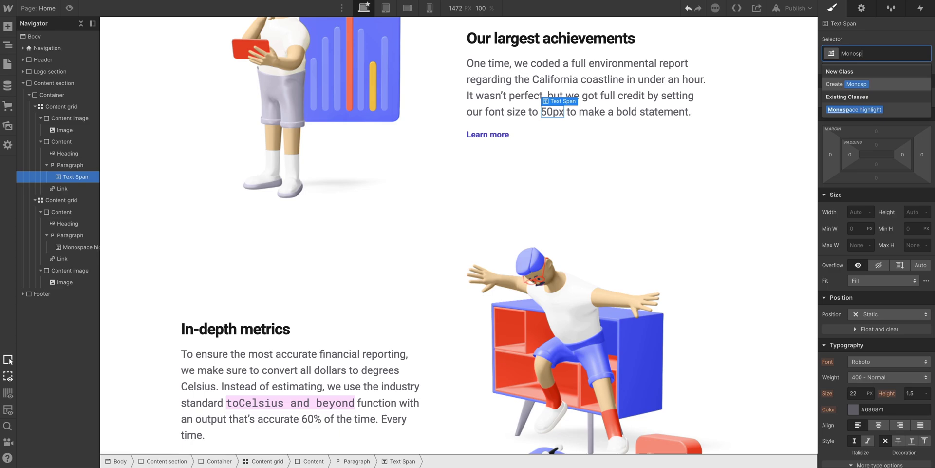
left_click(890, 110)
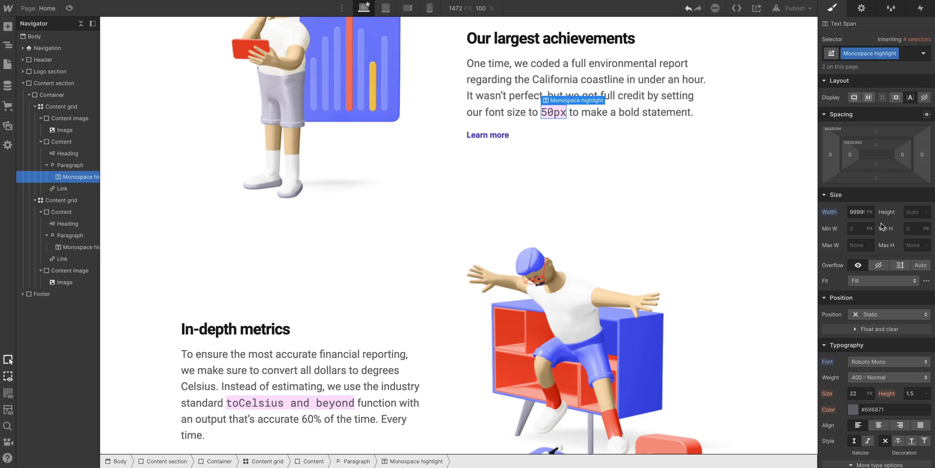
left_click_drag(869, 410, 870, 400)
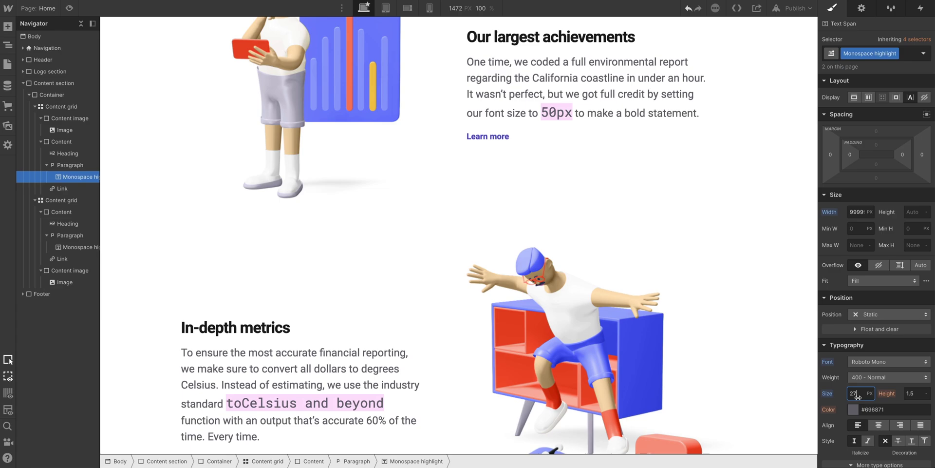
left_click(852, 395)
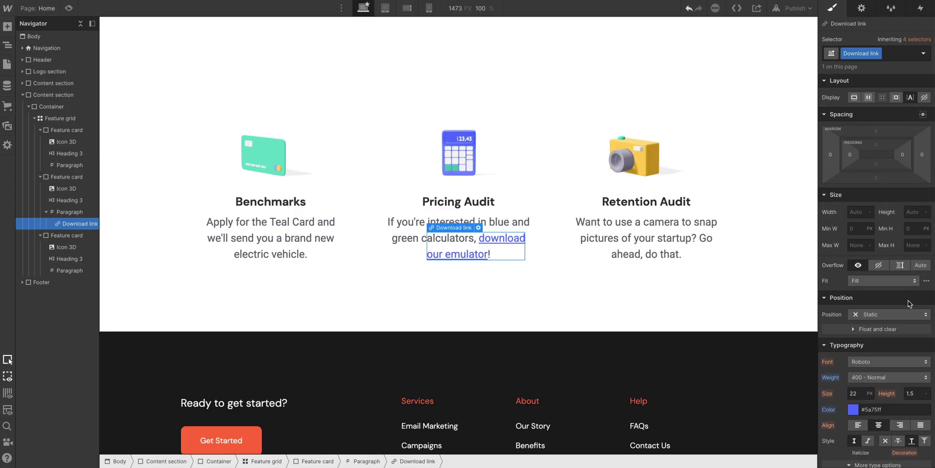
- Open the Typography weight options for the Pricing Audit card's download link
left_click(903, 379)
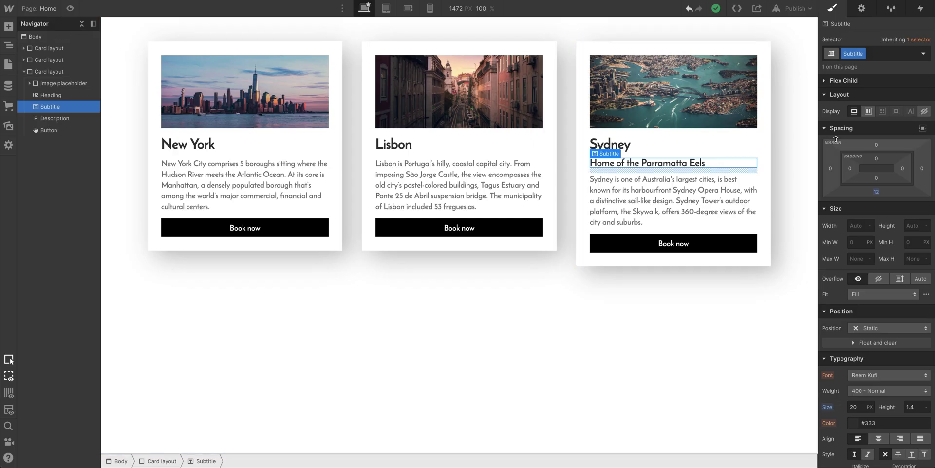
- Set the Sydney card's 'Home of the Parramatta Eels' subtitle to Display: None
left_click(924, 112)
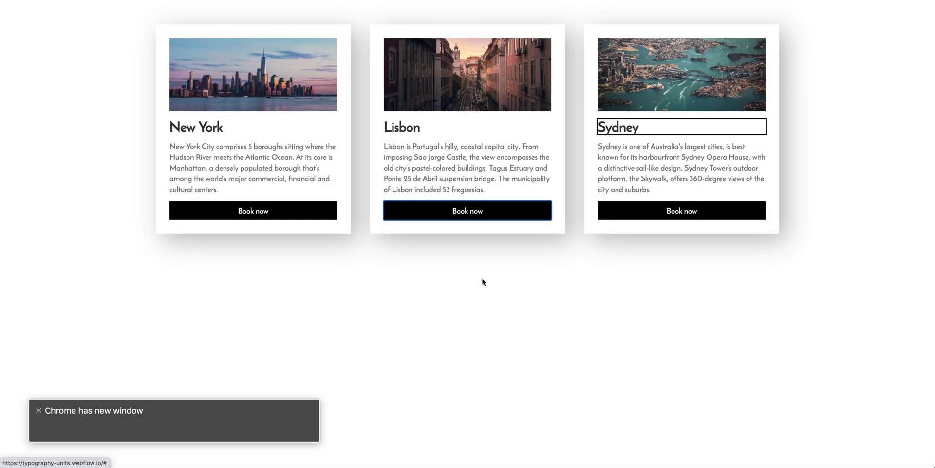
key("ctrl+alt+Right")
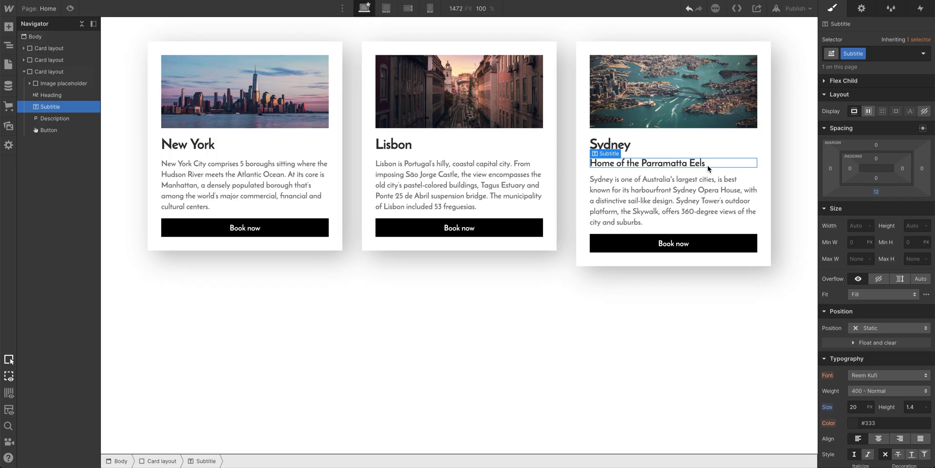
left_click(924, 111)
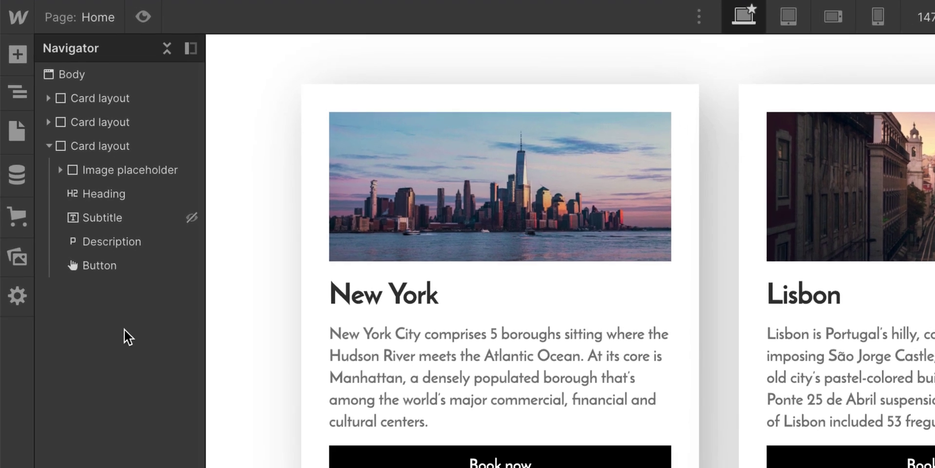
- Inspect the hidden Sydney Subtitle in Chrome DevTools Elements and right-click it on the canvas
left_click(84, 218)
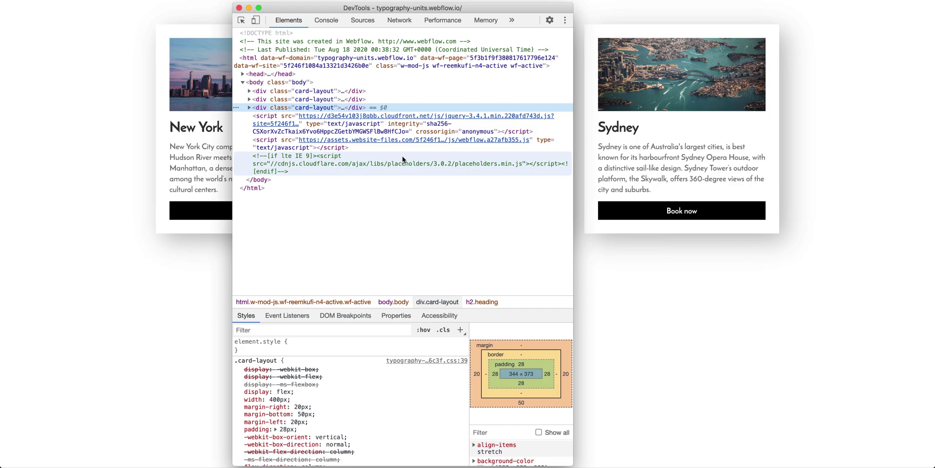
left_click(249, 107)
left_click(309, 132)
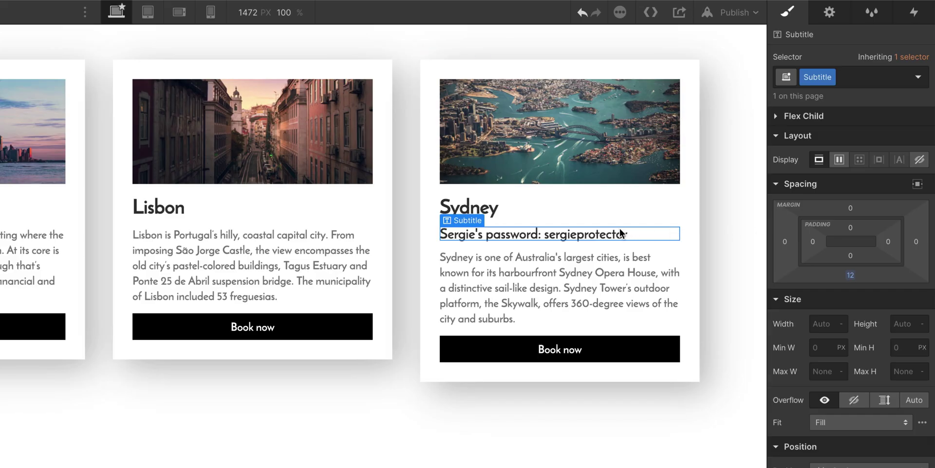
right_click(605, 232)
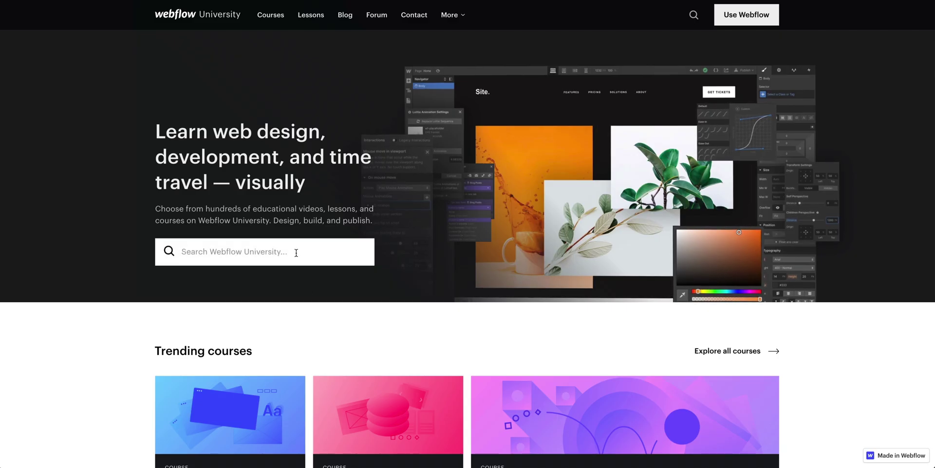
- Search Webflow University for 'flexbox' lessons
type("flexbox")
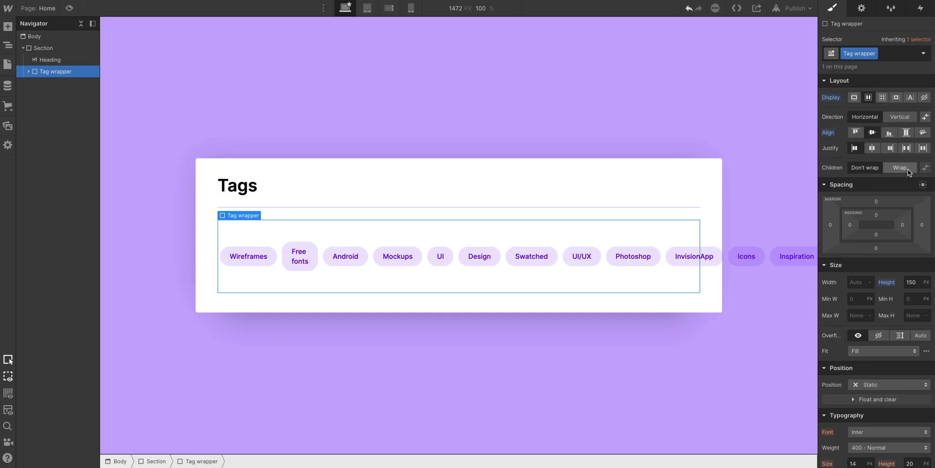
left_click(901, 168)
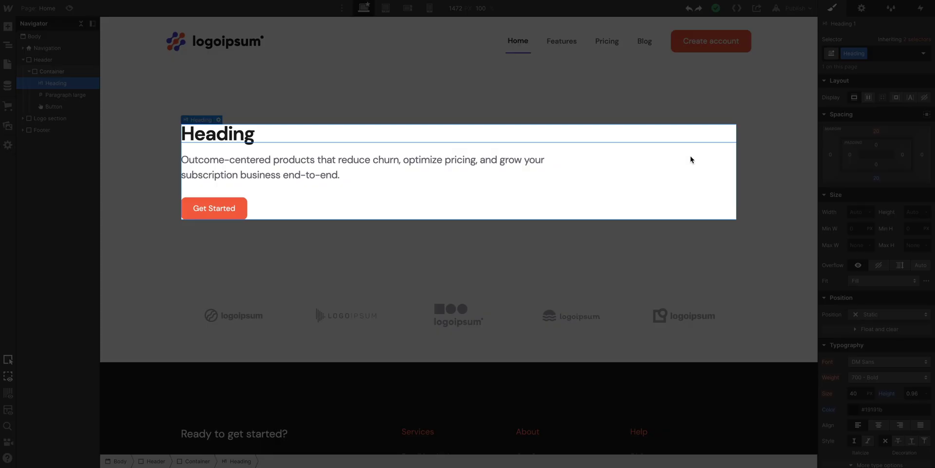
- Centre the Section's hero content vertically and set the Download link weight to 500 - Medium
key("ctrl+d")
key("ctrl+d")
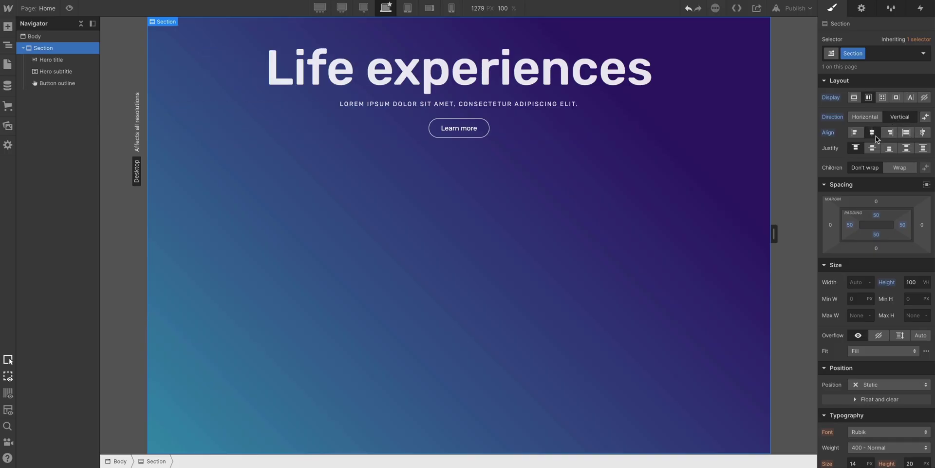
left_click(880, 153)
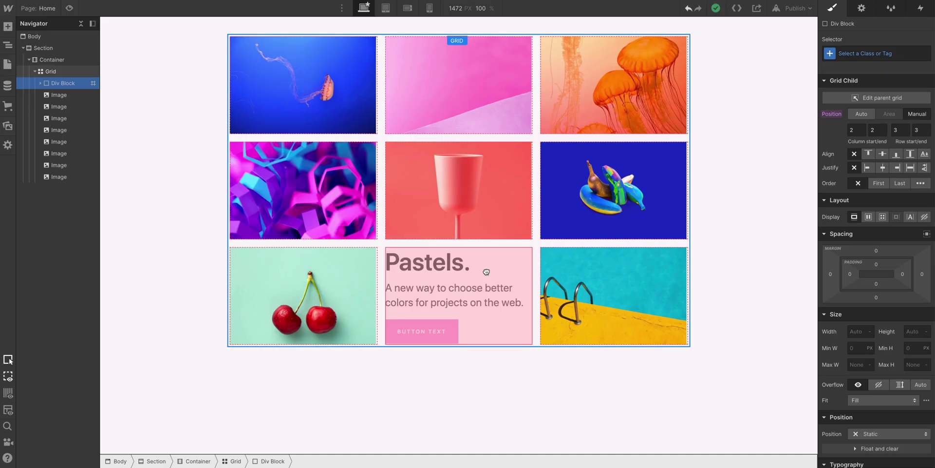
left_click_drag(484, 270, 486, 229)
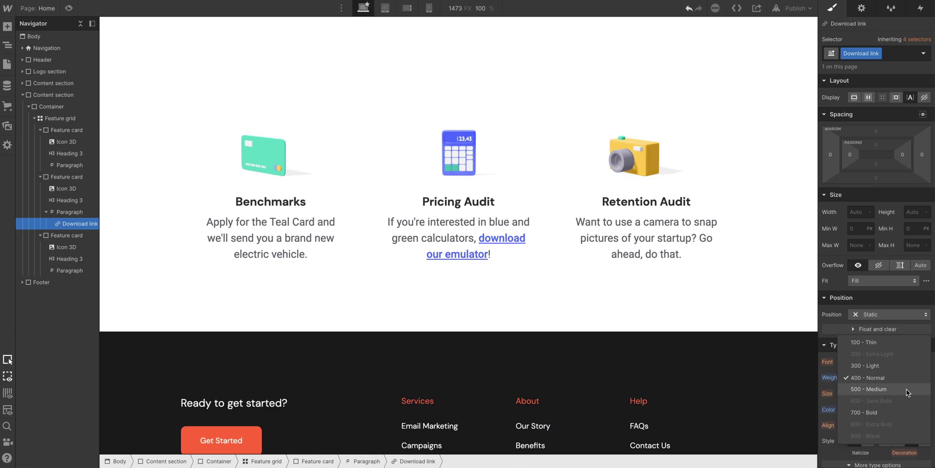
left_click(907, 388)
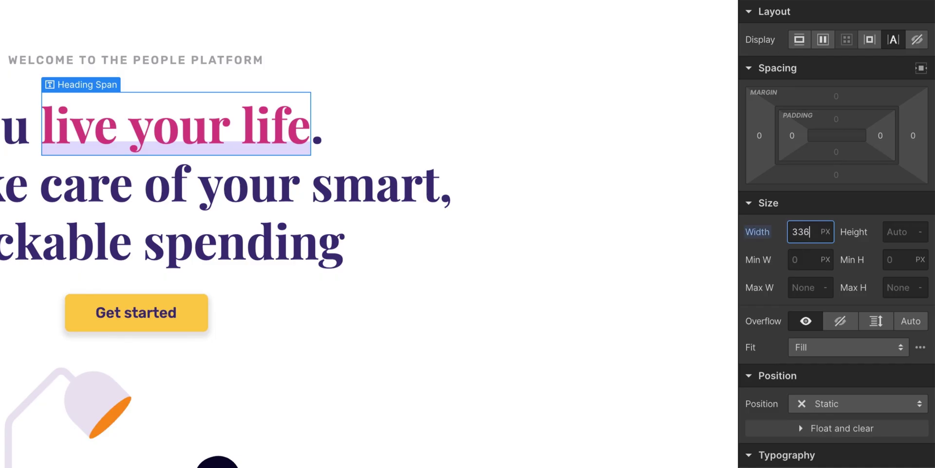